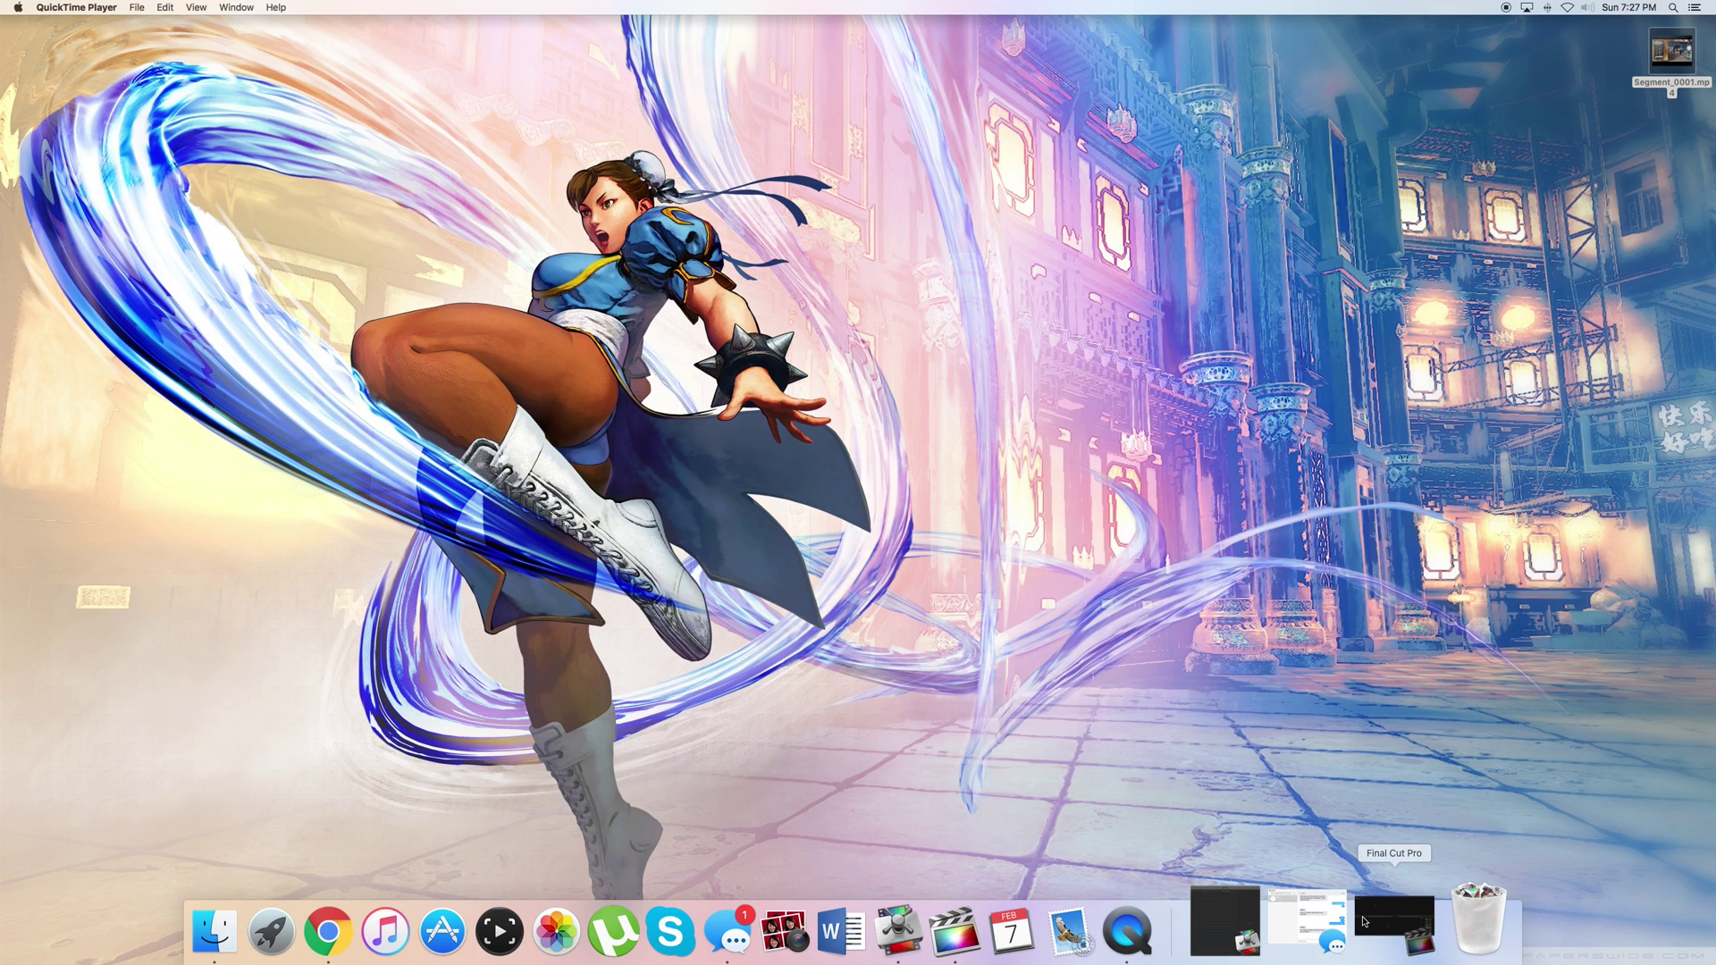
- Restore Final Cut Pro and import Segment_0001.mp4 from the Desktop into the 2-7-16 event
click(1384, 934)
drag(500, 59, 542, 65)
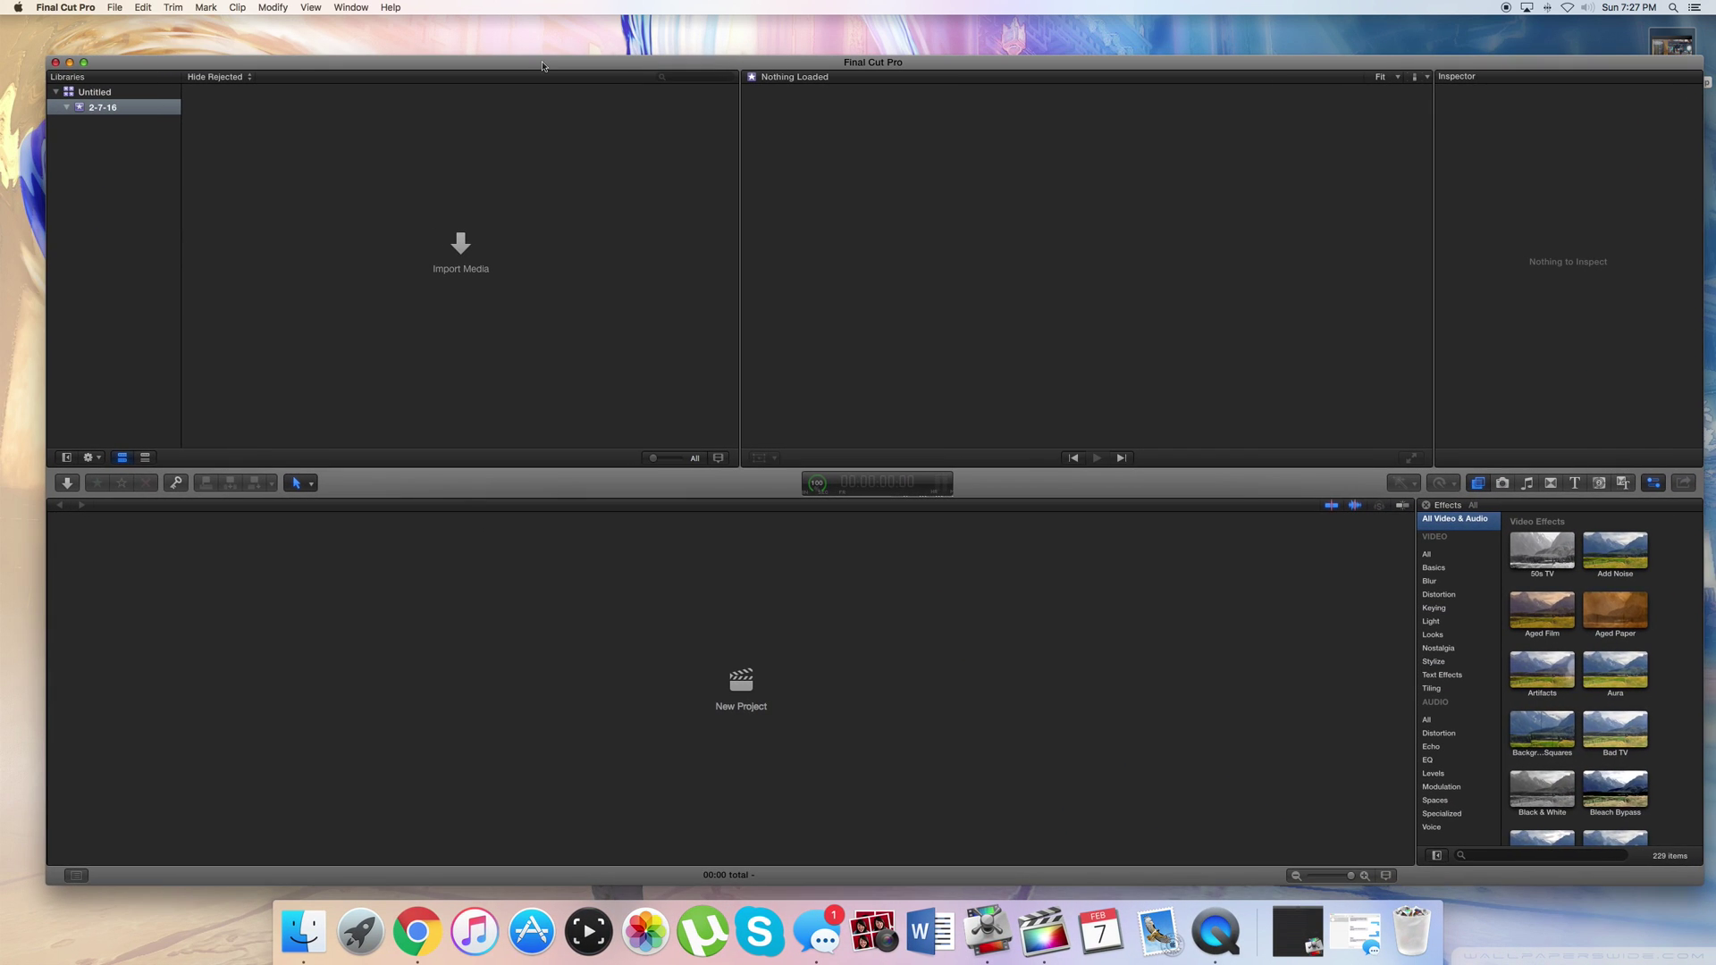
click(473, 235)
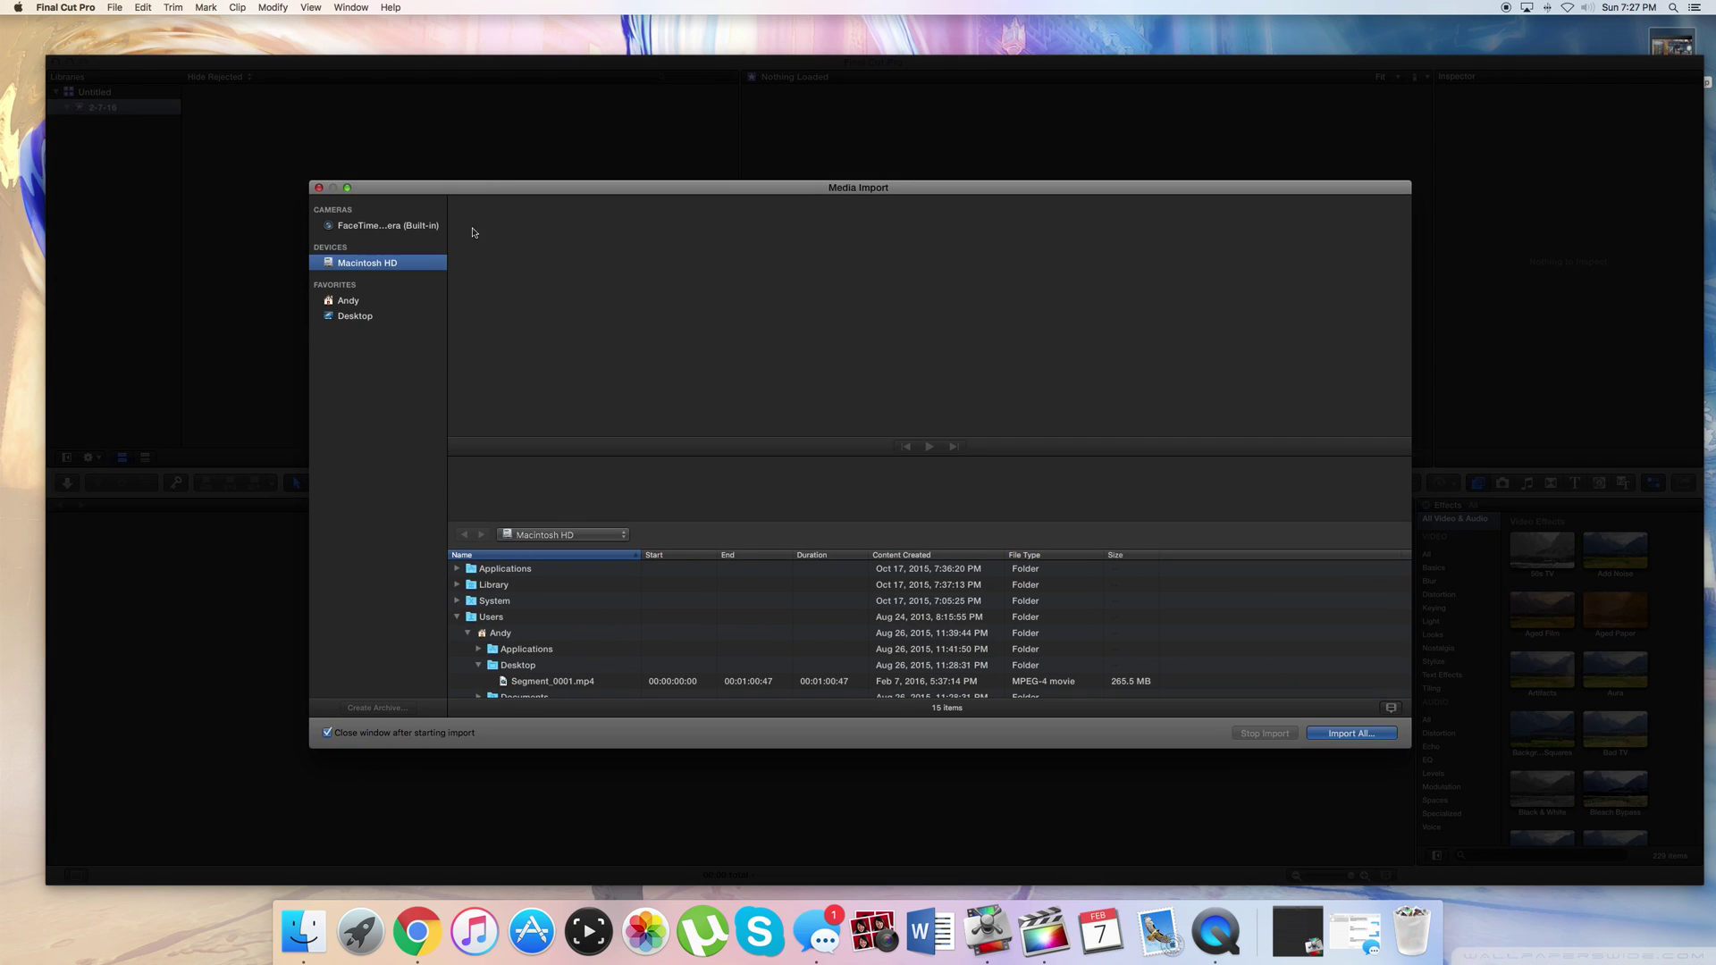
click(378, 320)
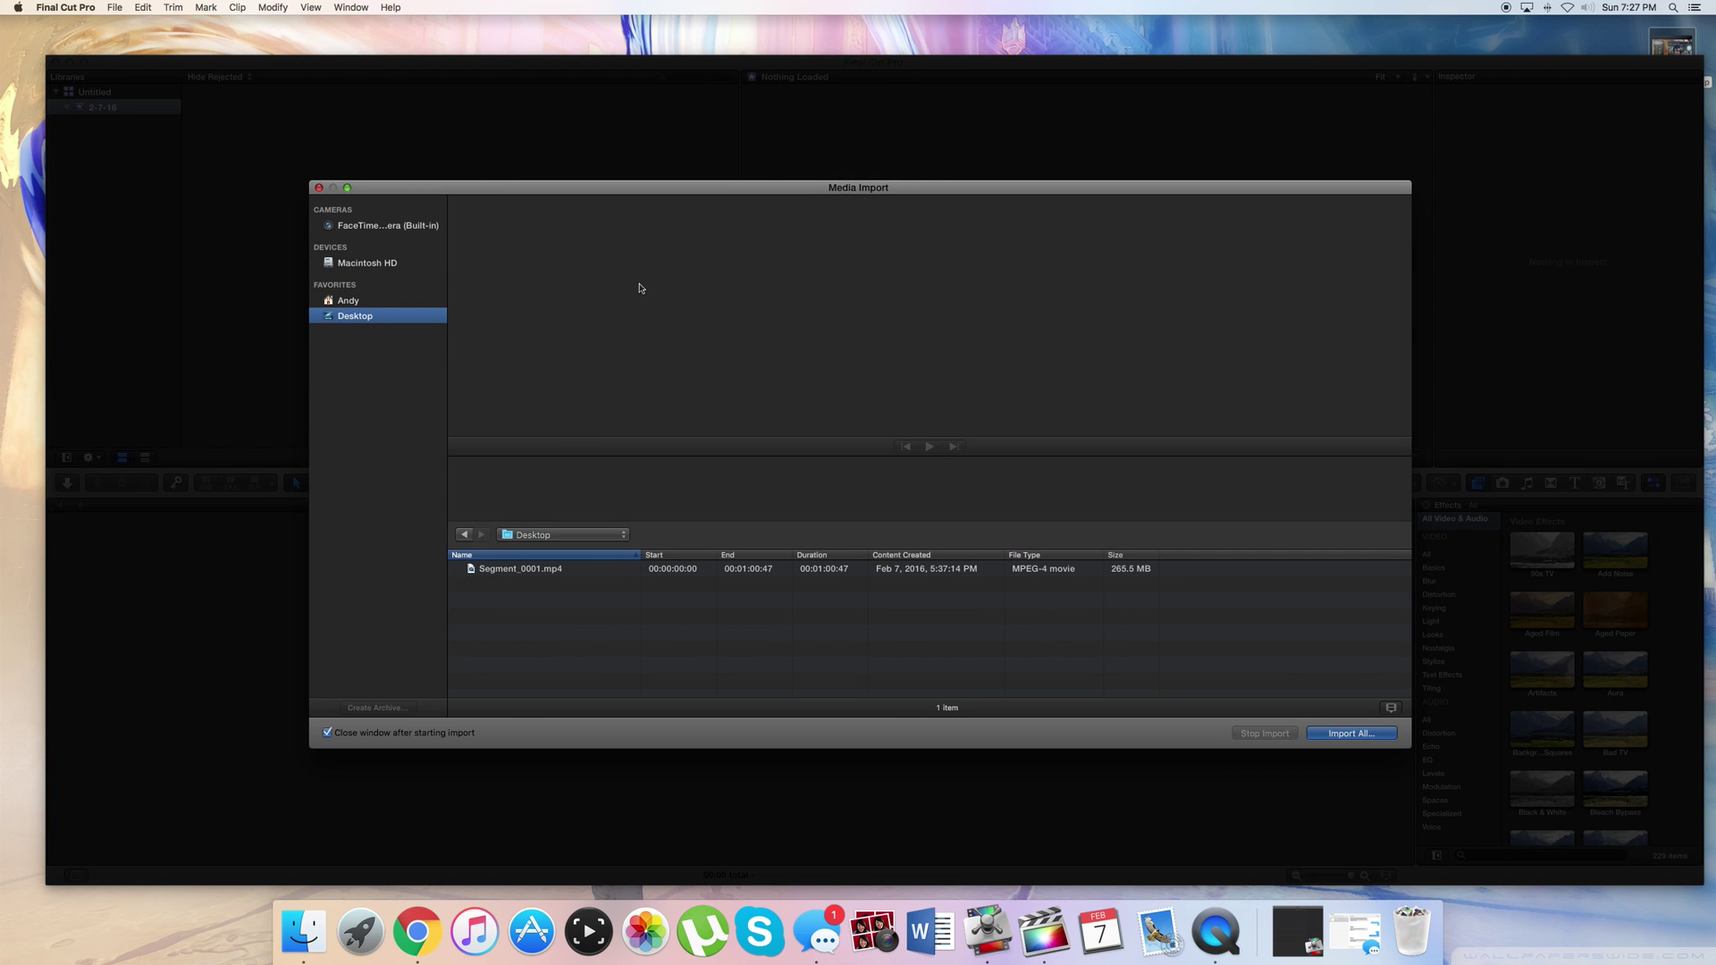
click(470, 572)
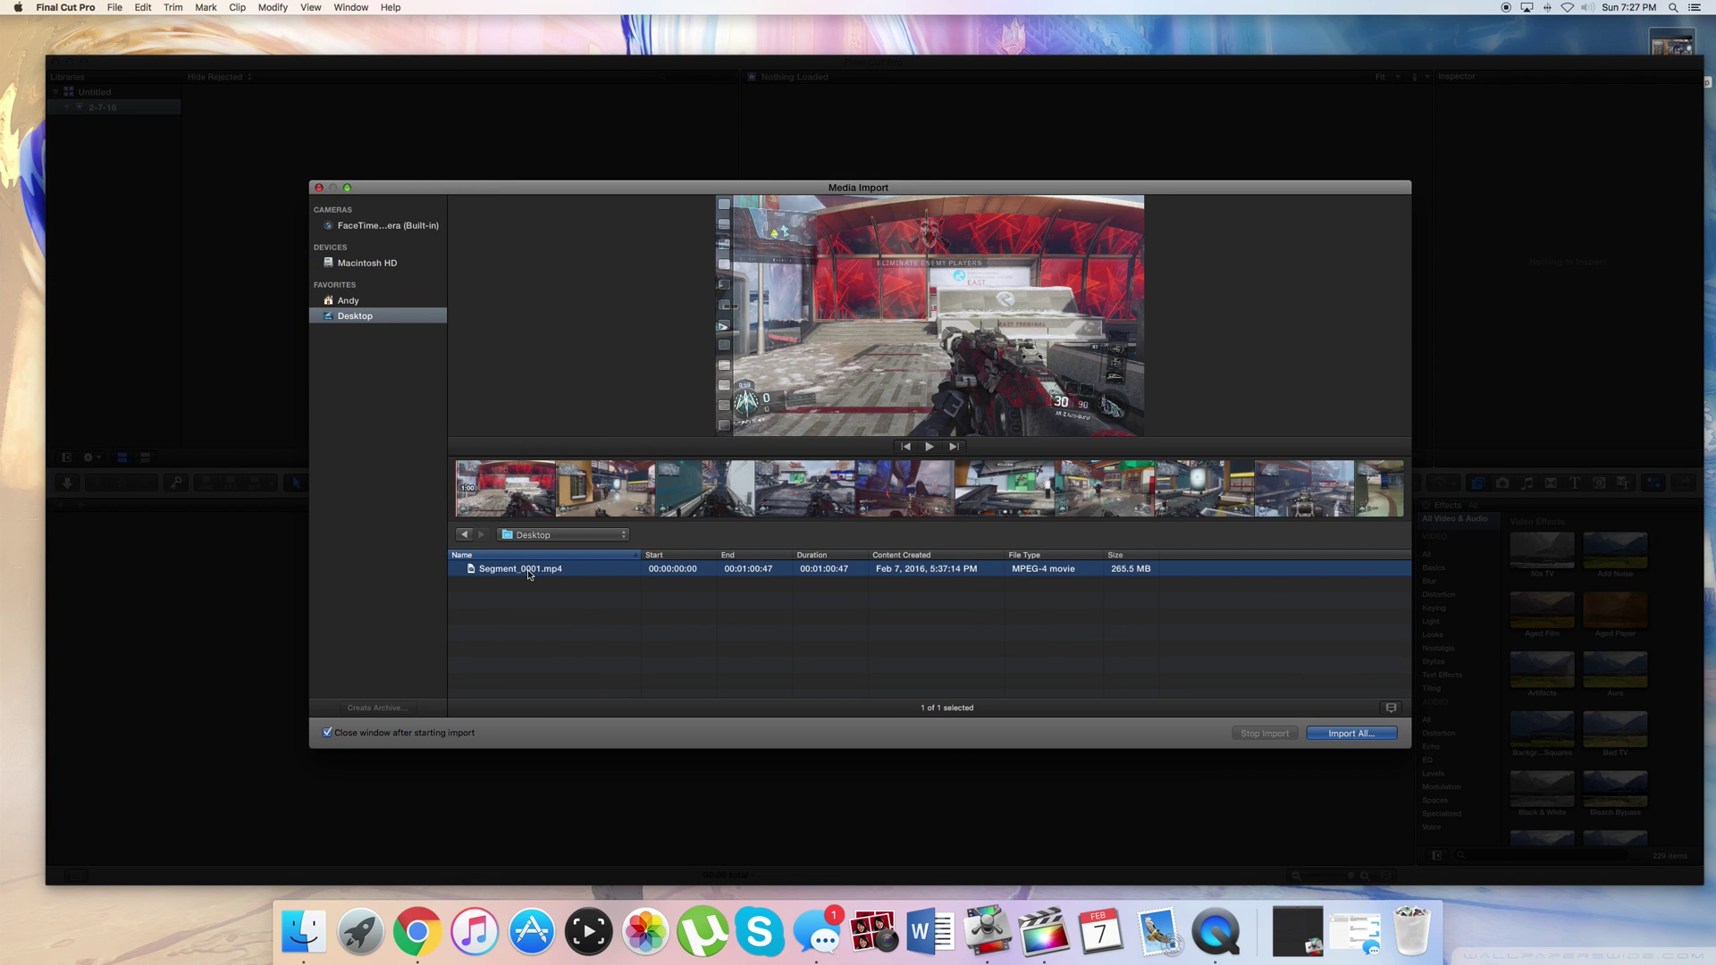
click(1351, 734)
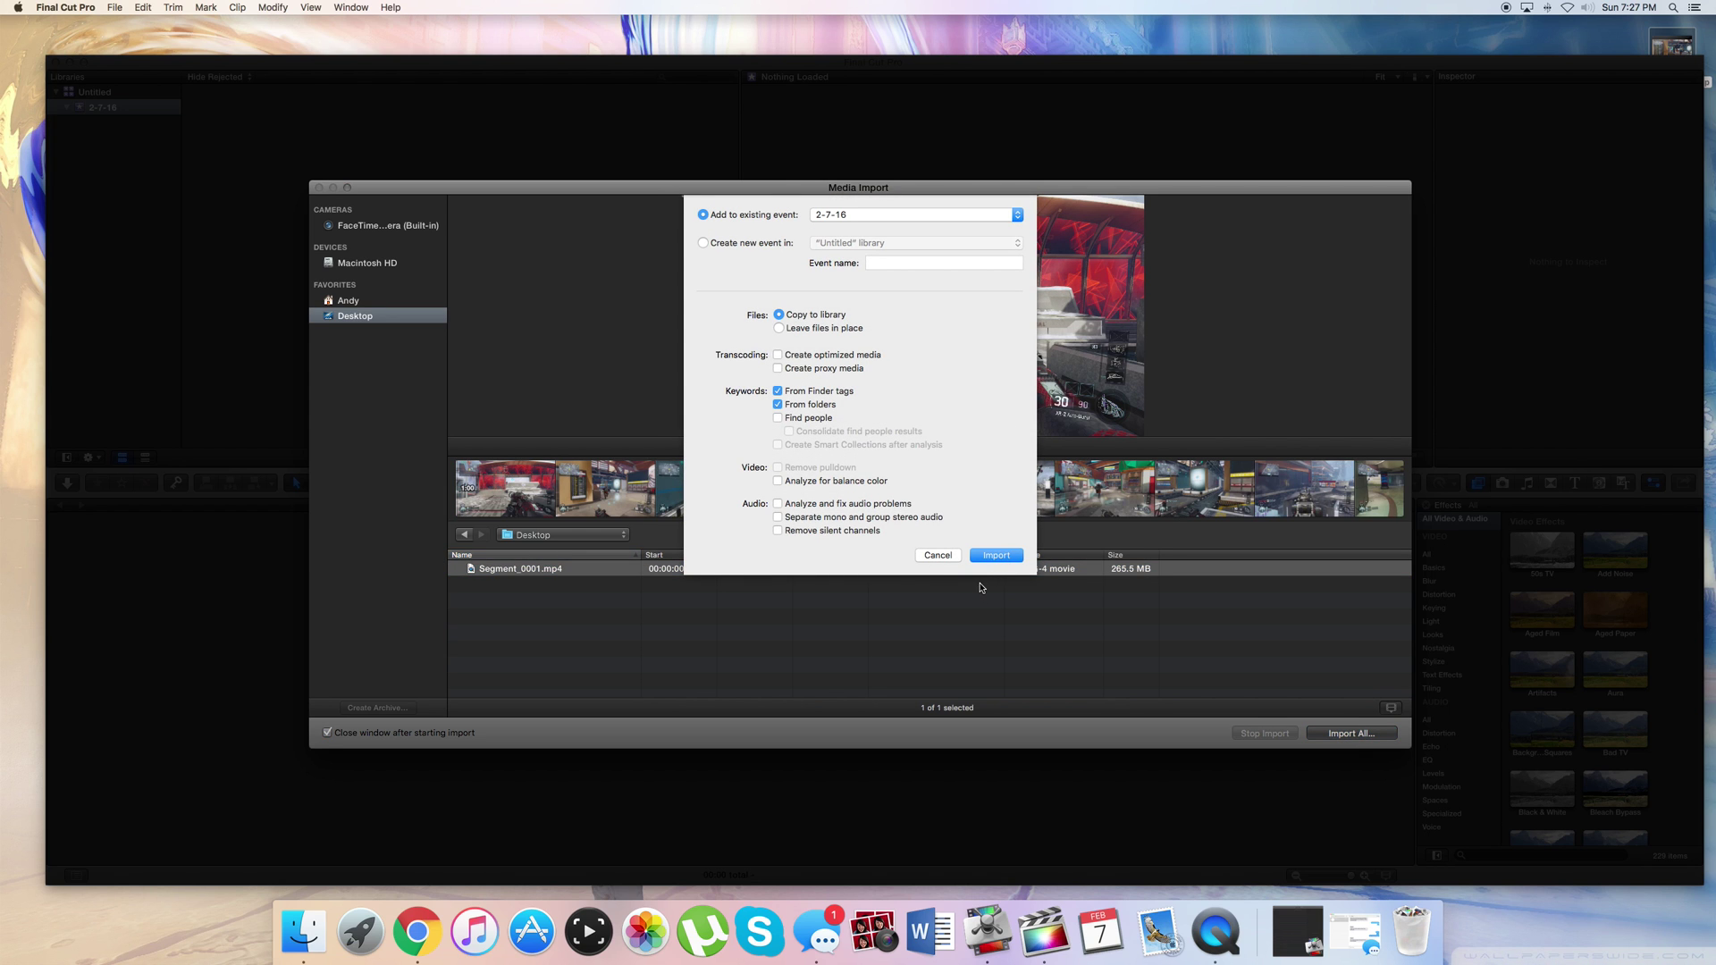
click(1002, 561)
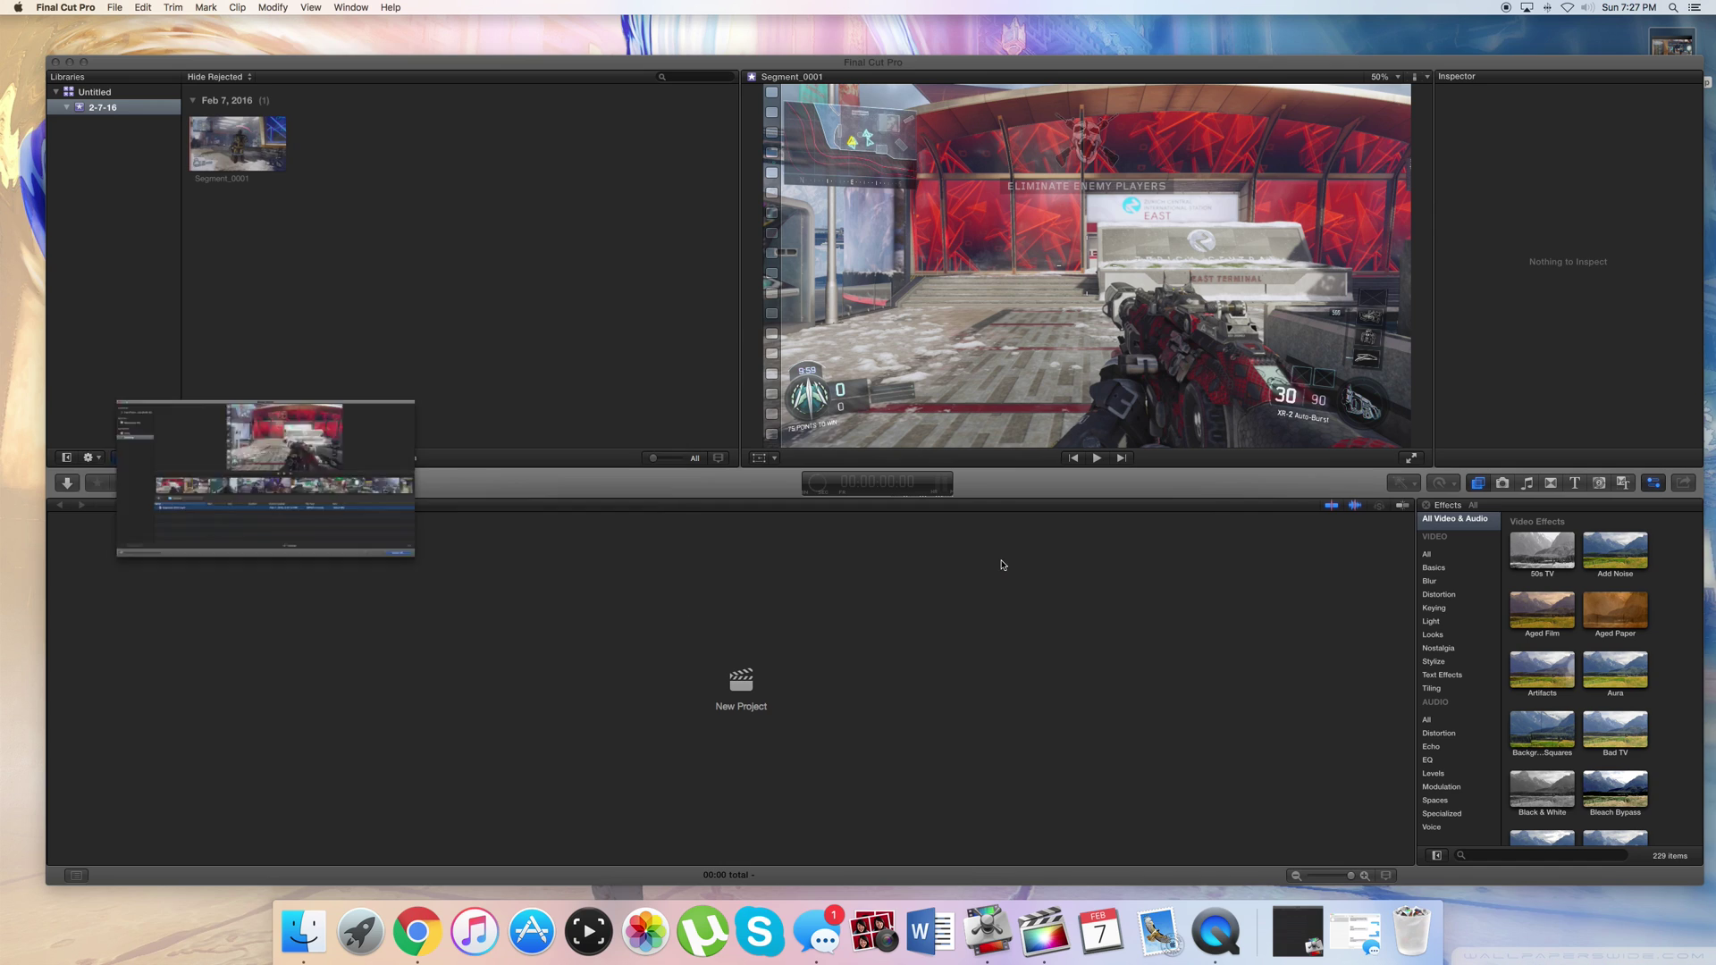
click(741, 683)
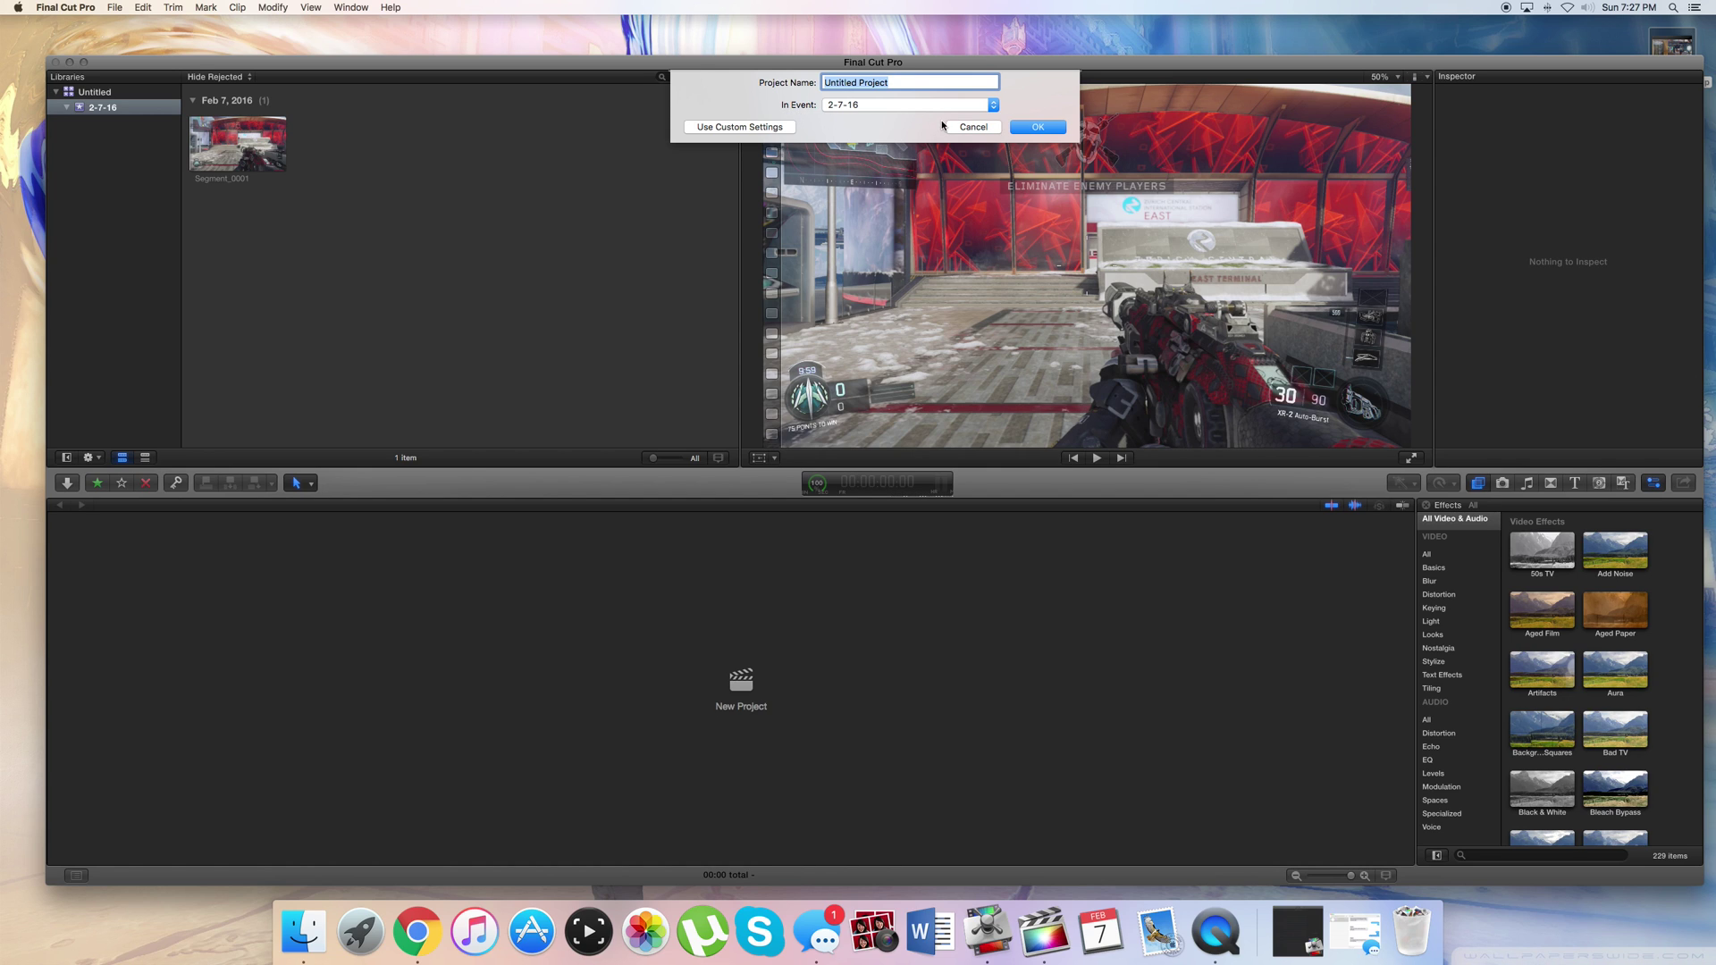
- Create Untitled Project in the 2-7-16 event and add the Segment_0001 clip to its timeline
click(1043, 130)
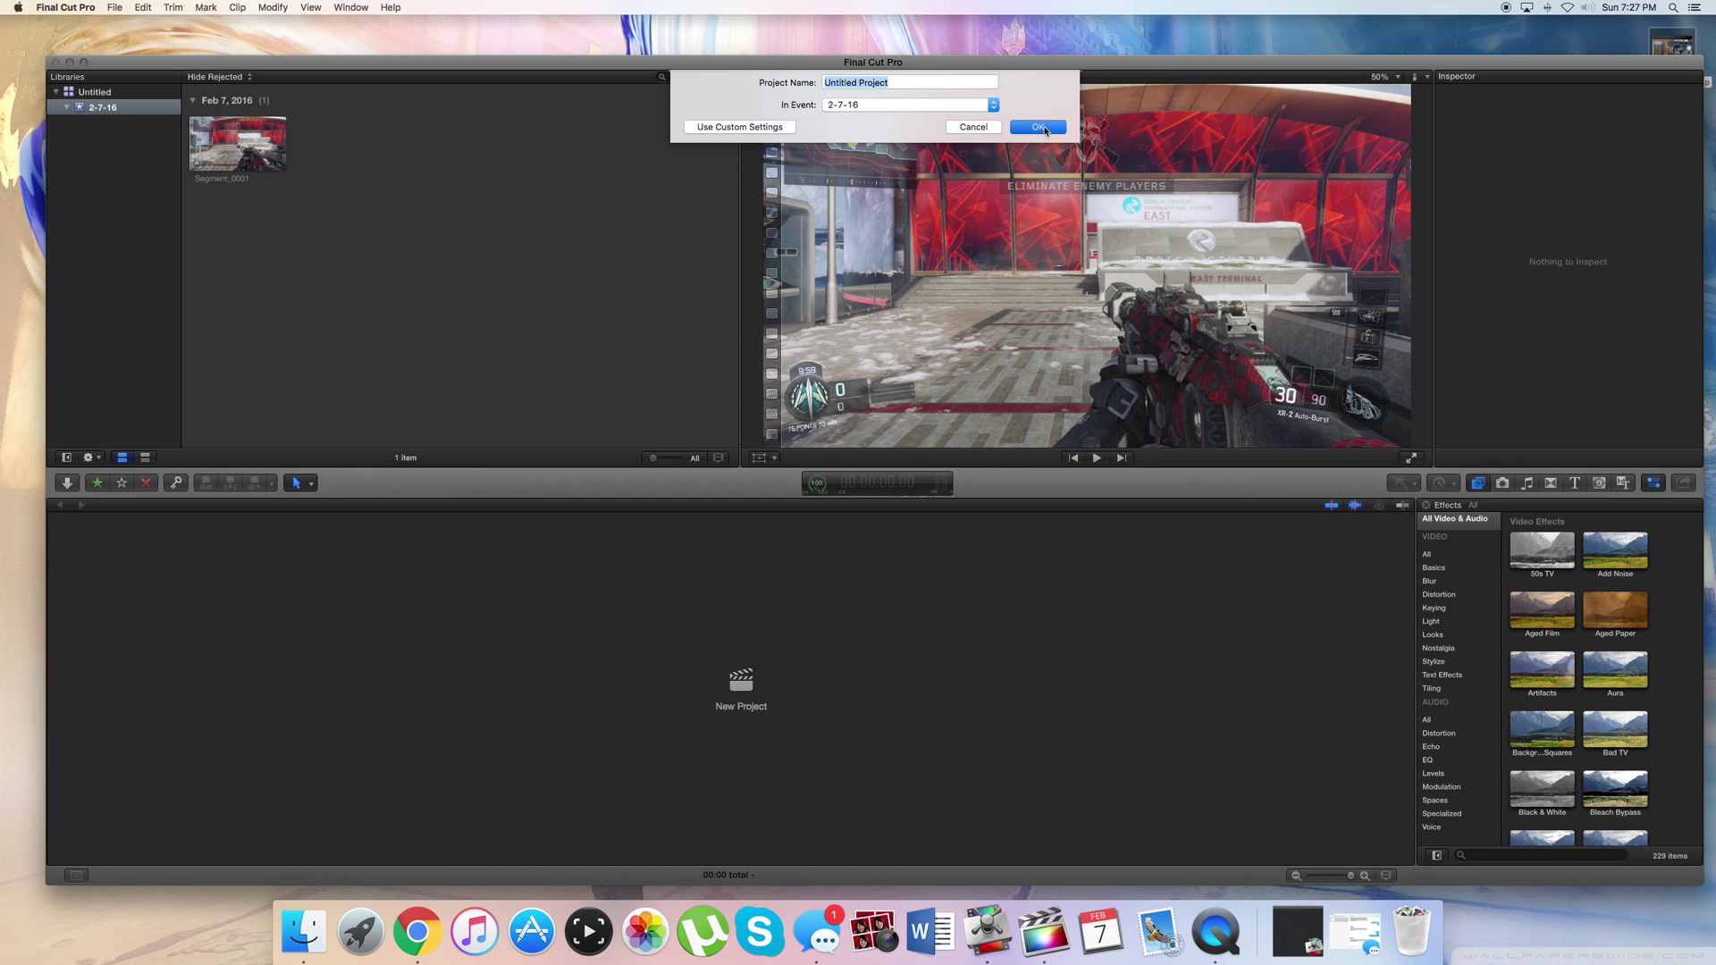
drag(192, 217, 83, 684)
click(234, 234)
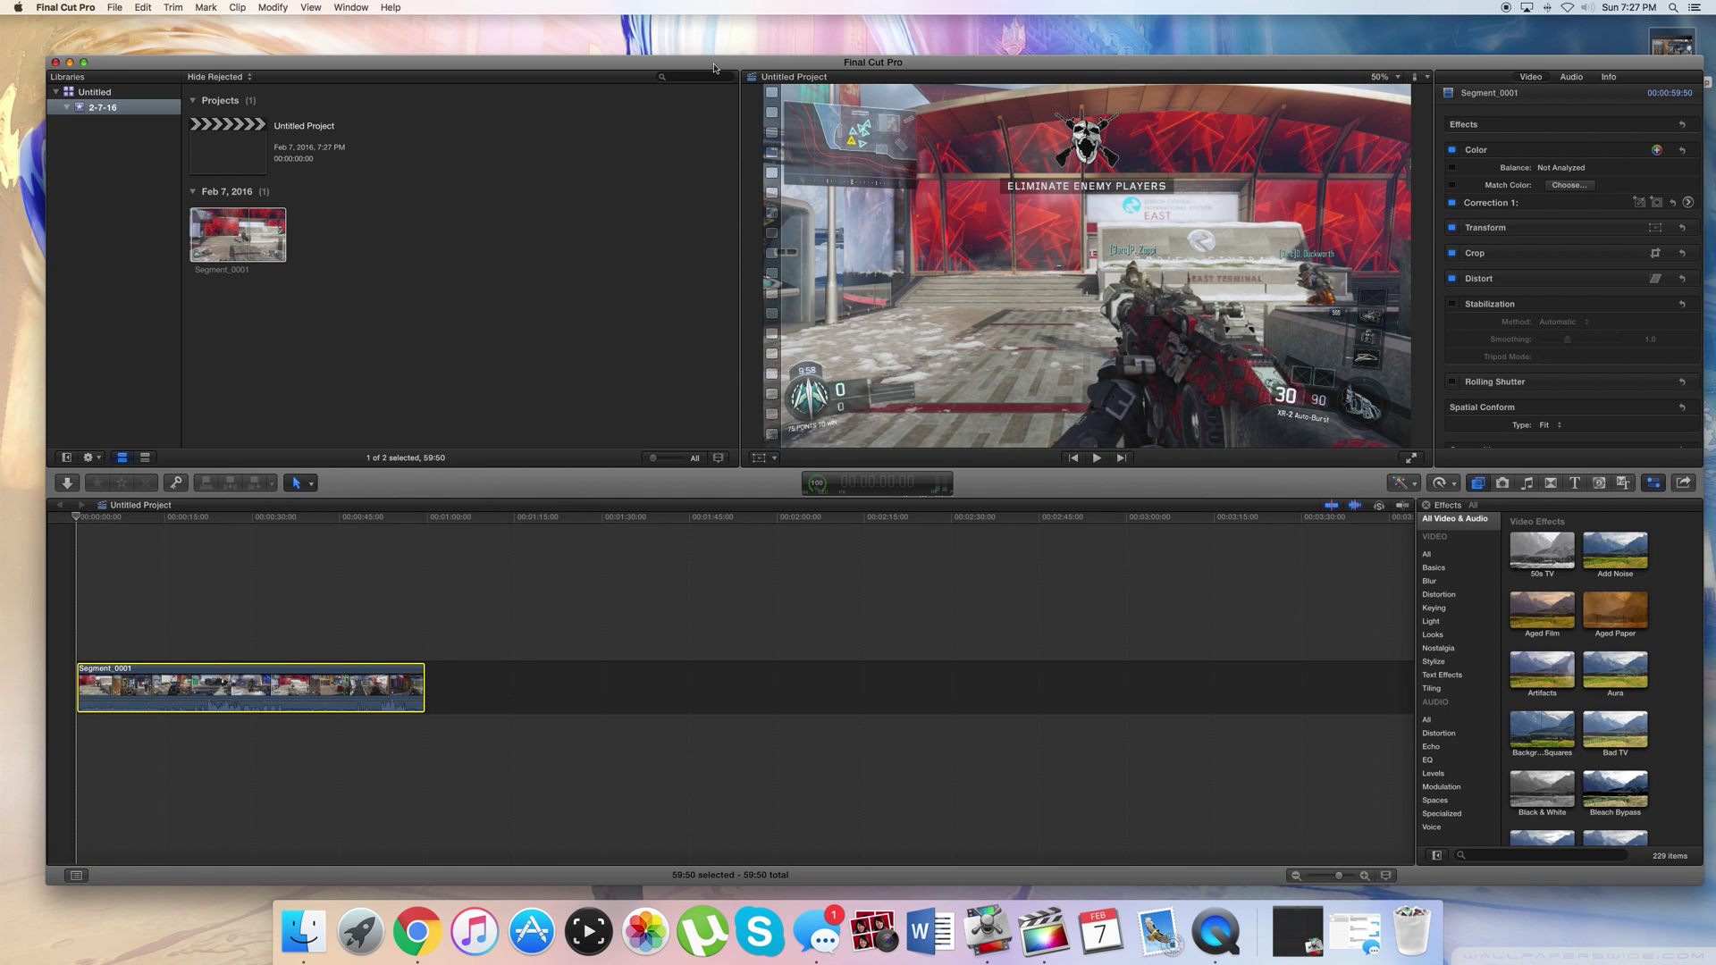
drag(713, 67, 690, 67)
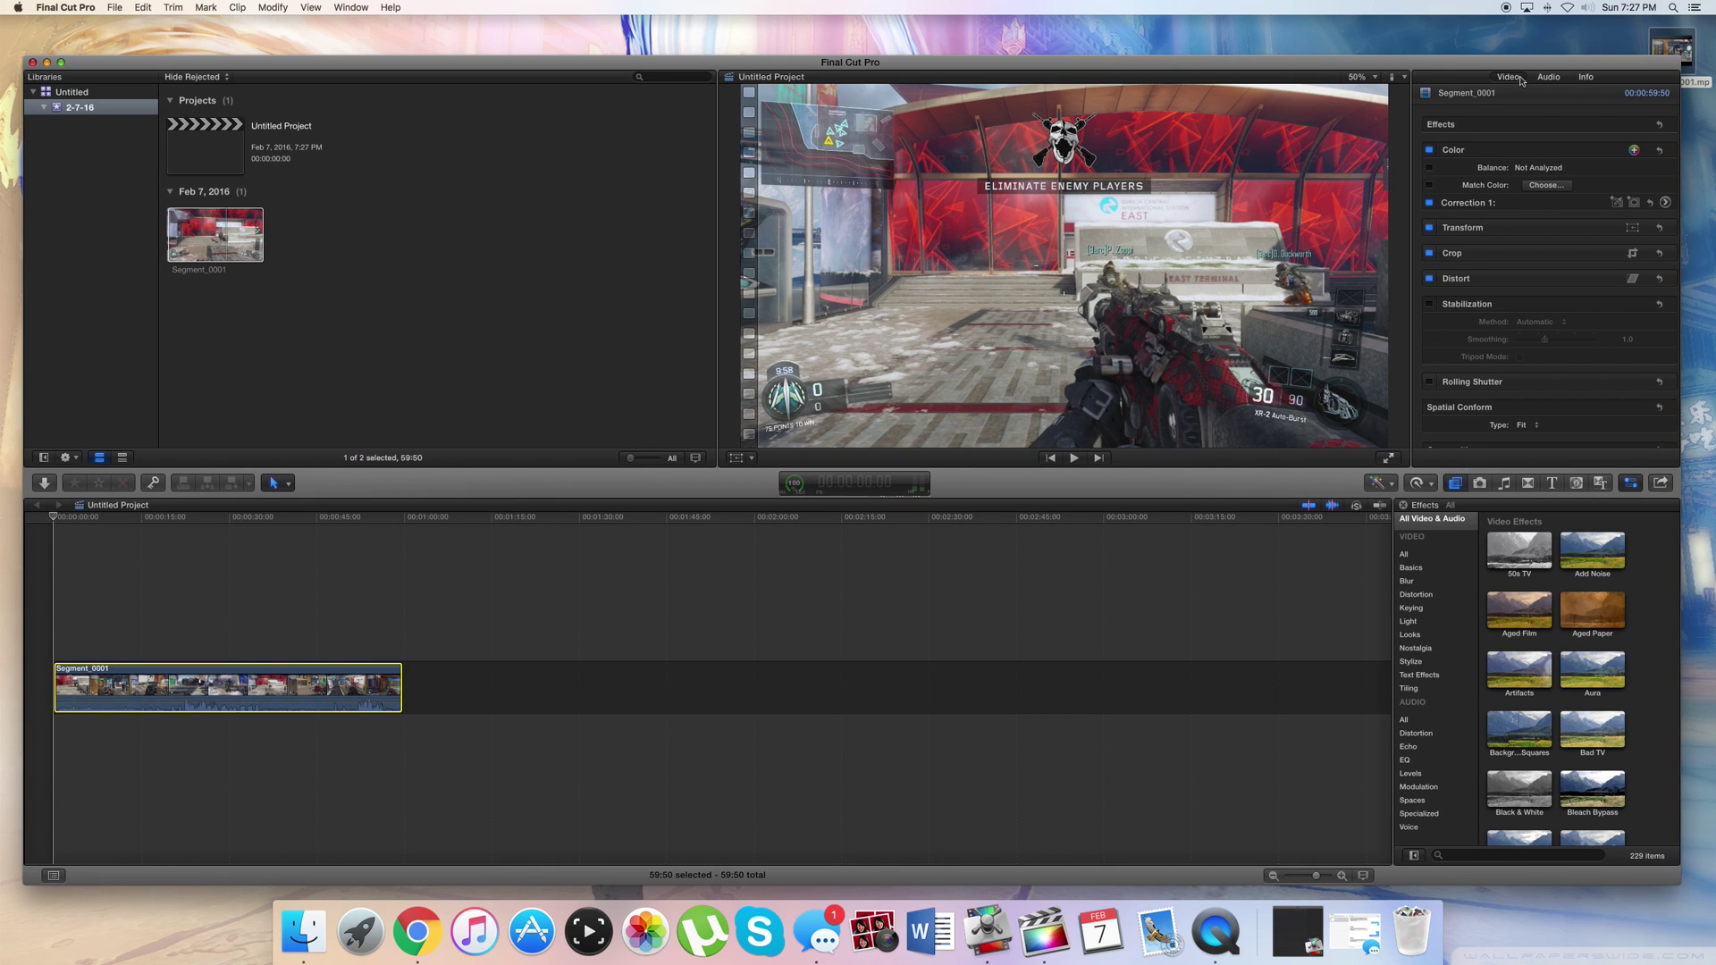
- Raise Correction 1's Global saturation on the Color Board to about 32%
click(258, 638)
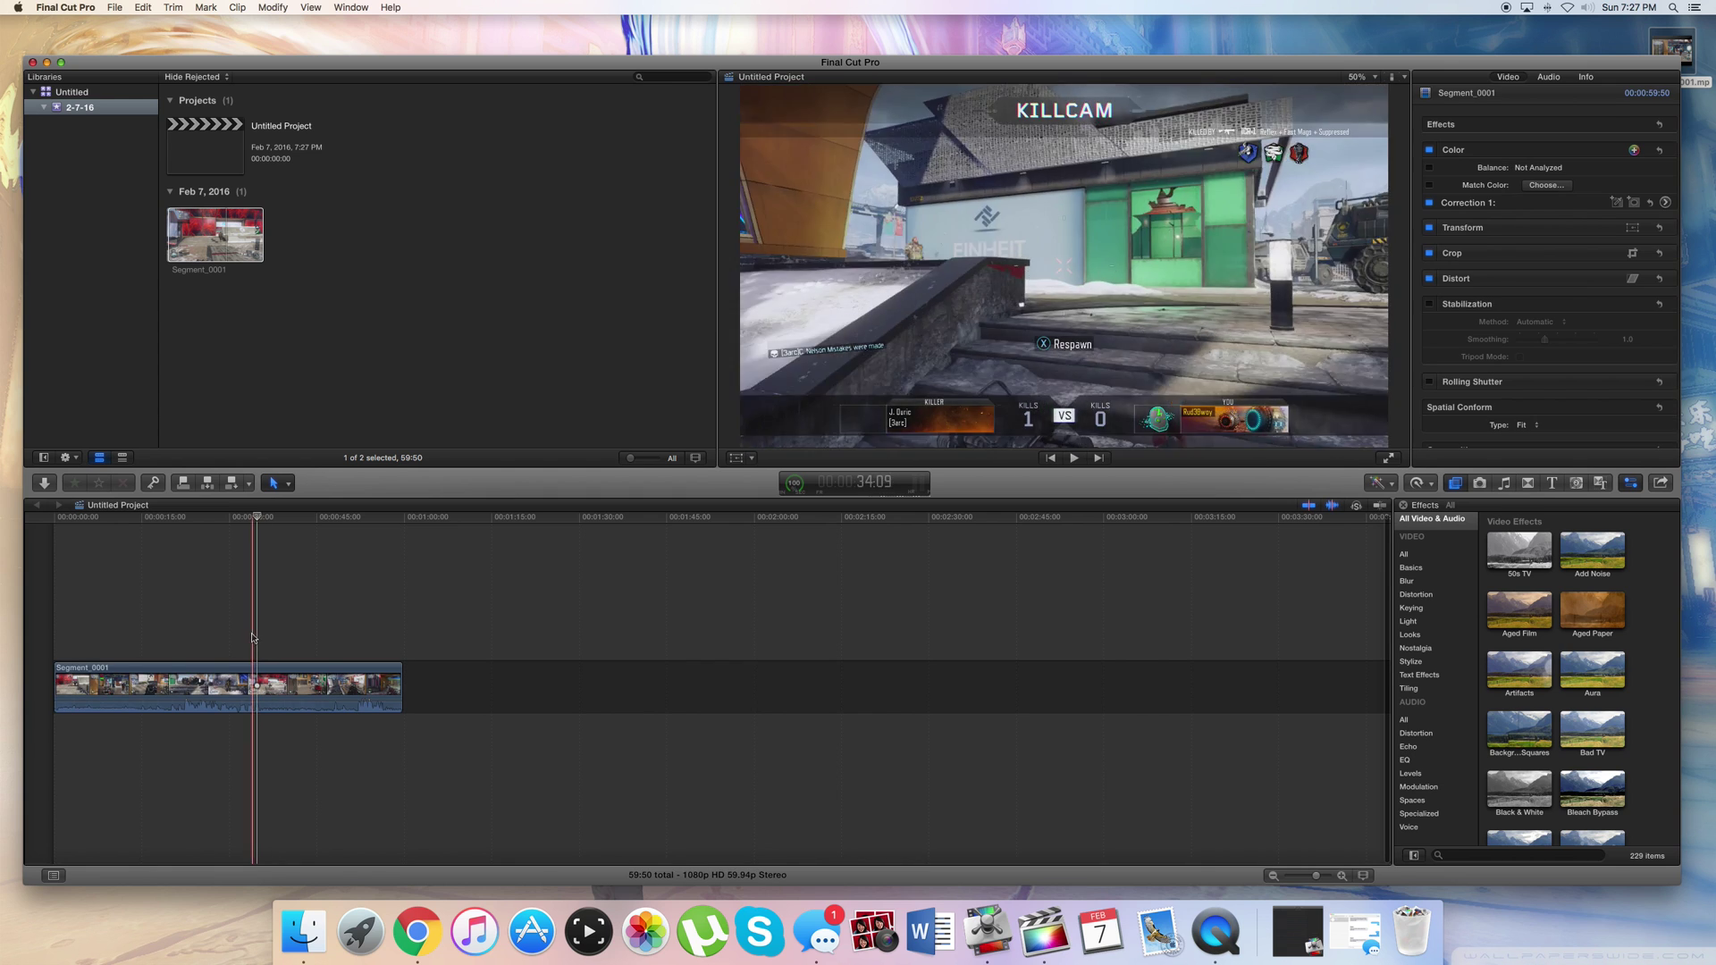
click(1666, 203)
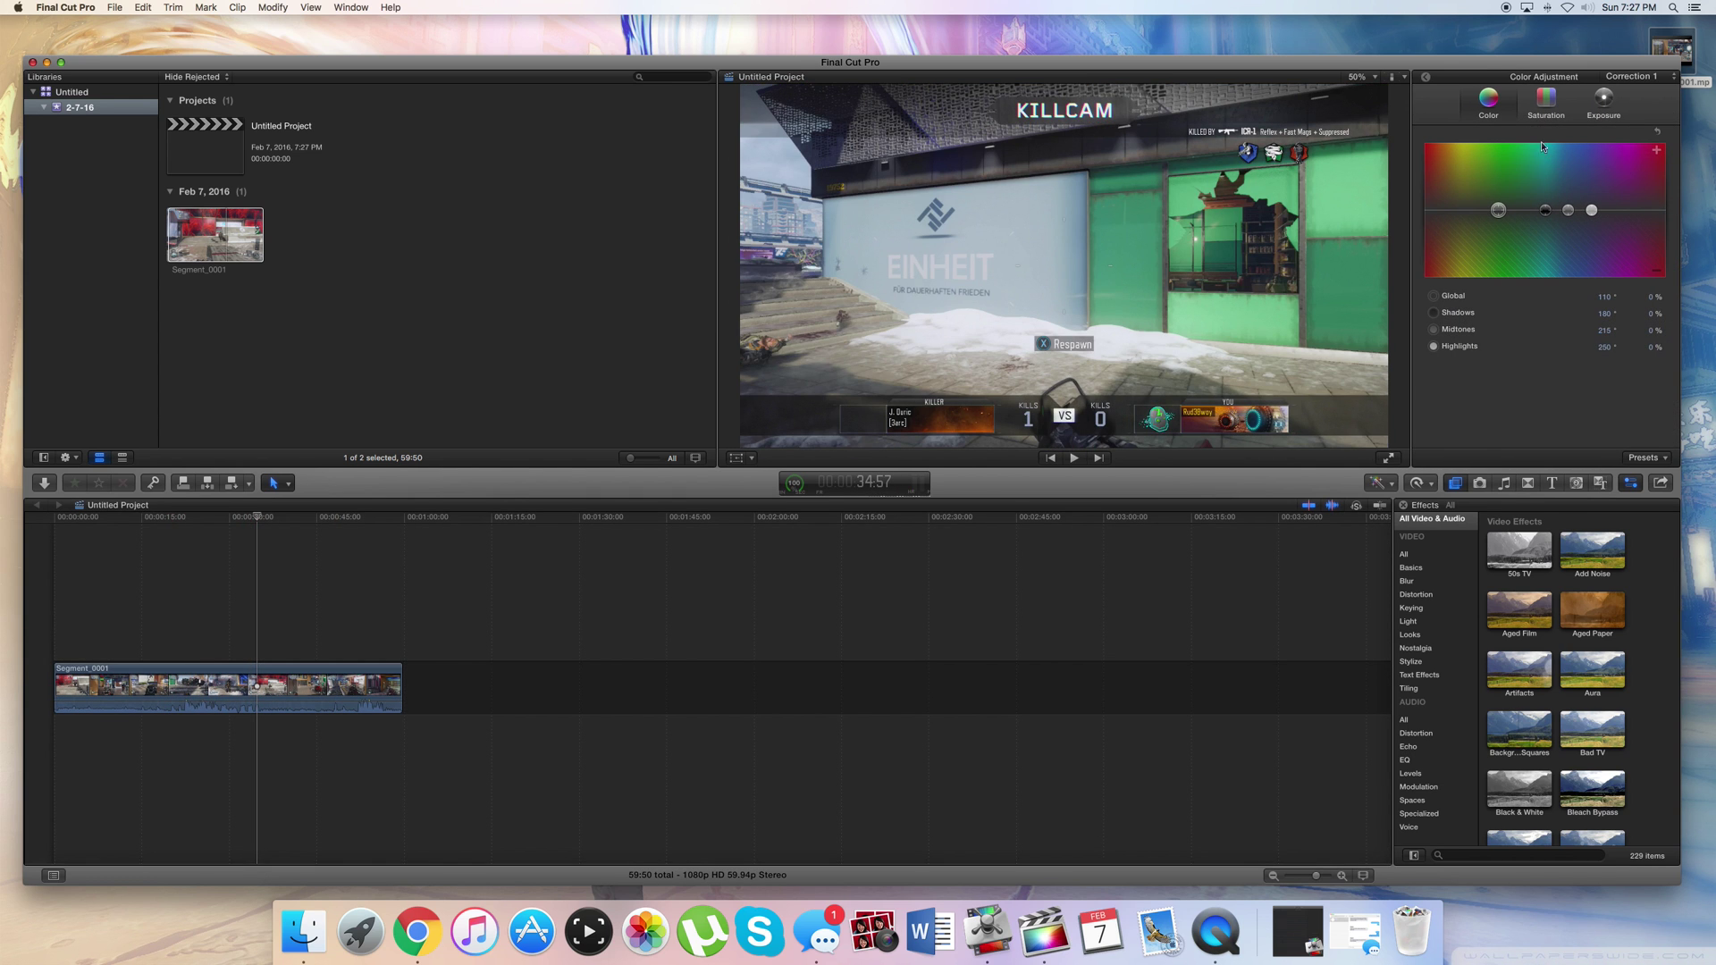
click(1545, 104)
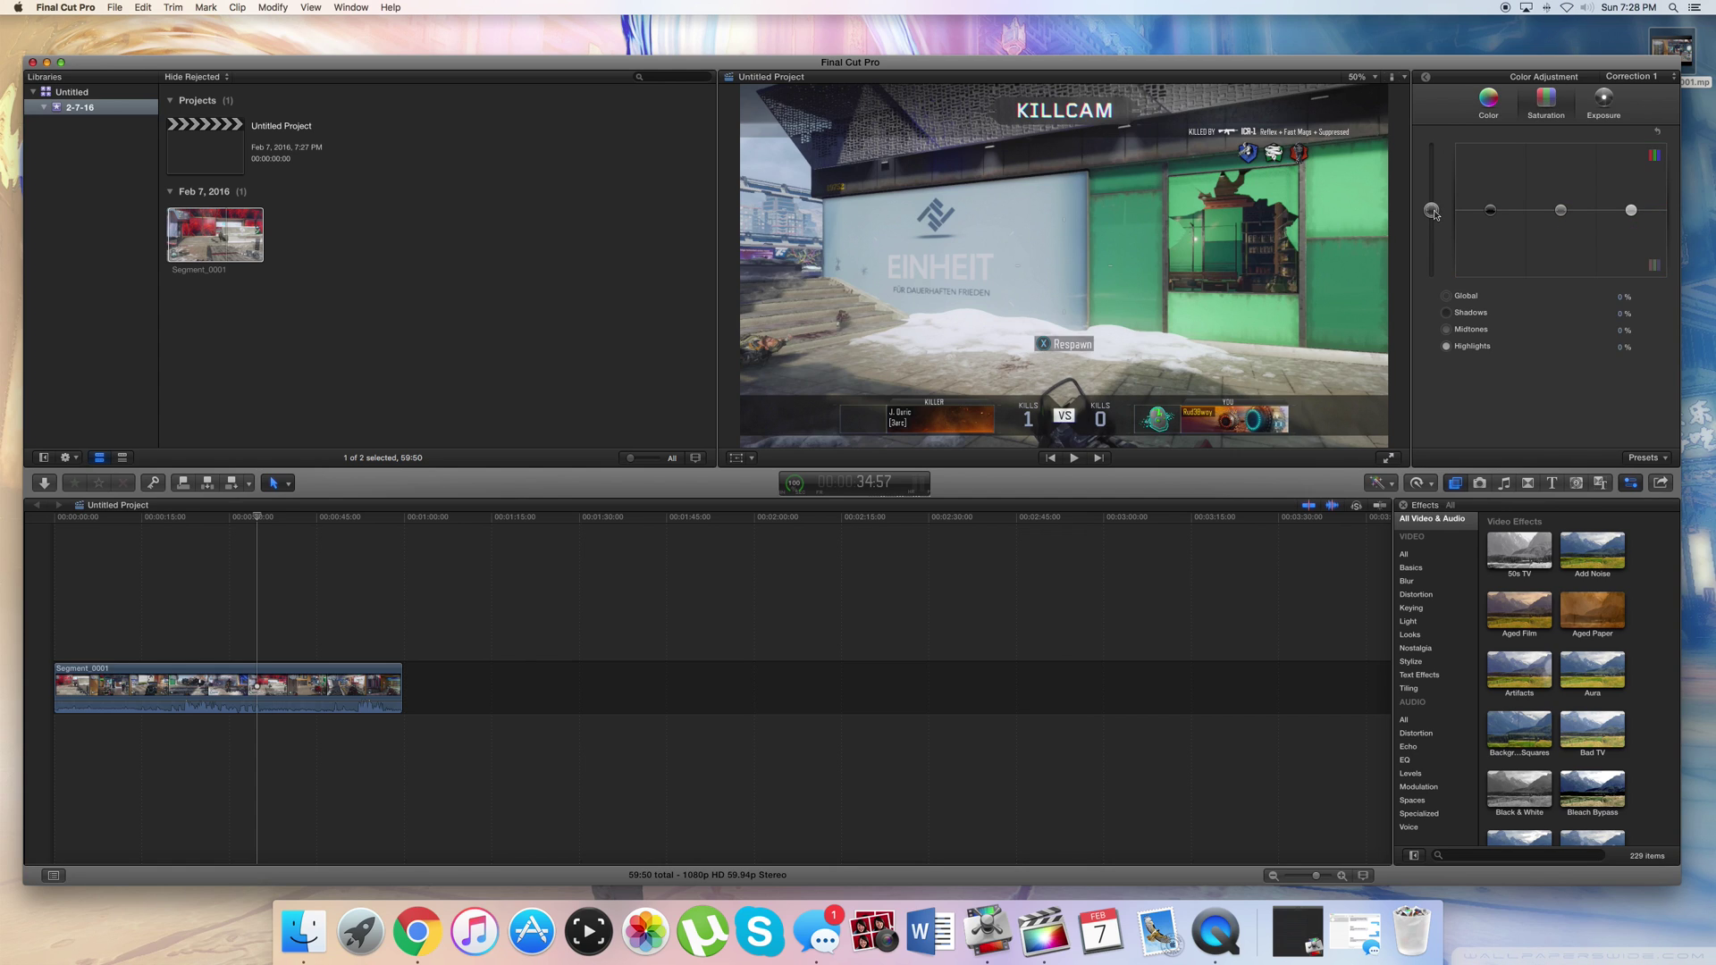
drag(1434, 214, 1437, 194)
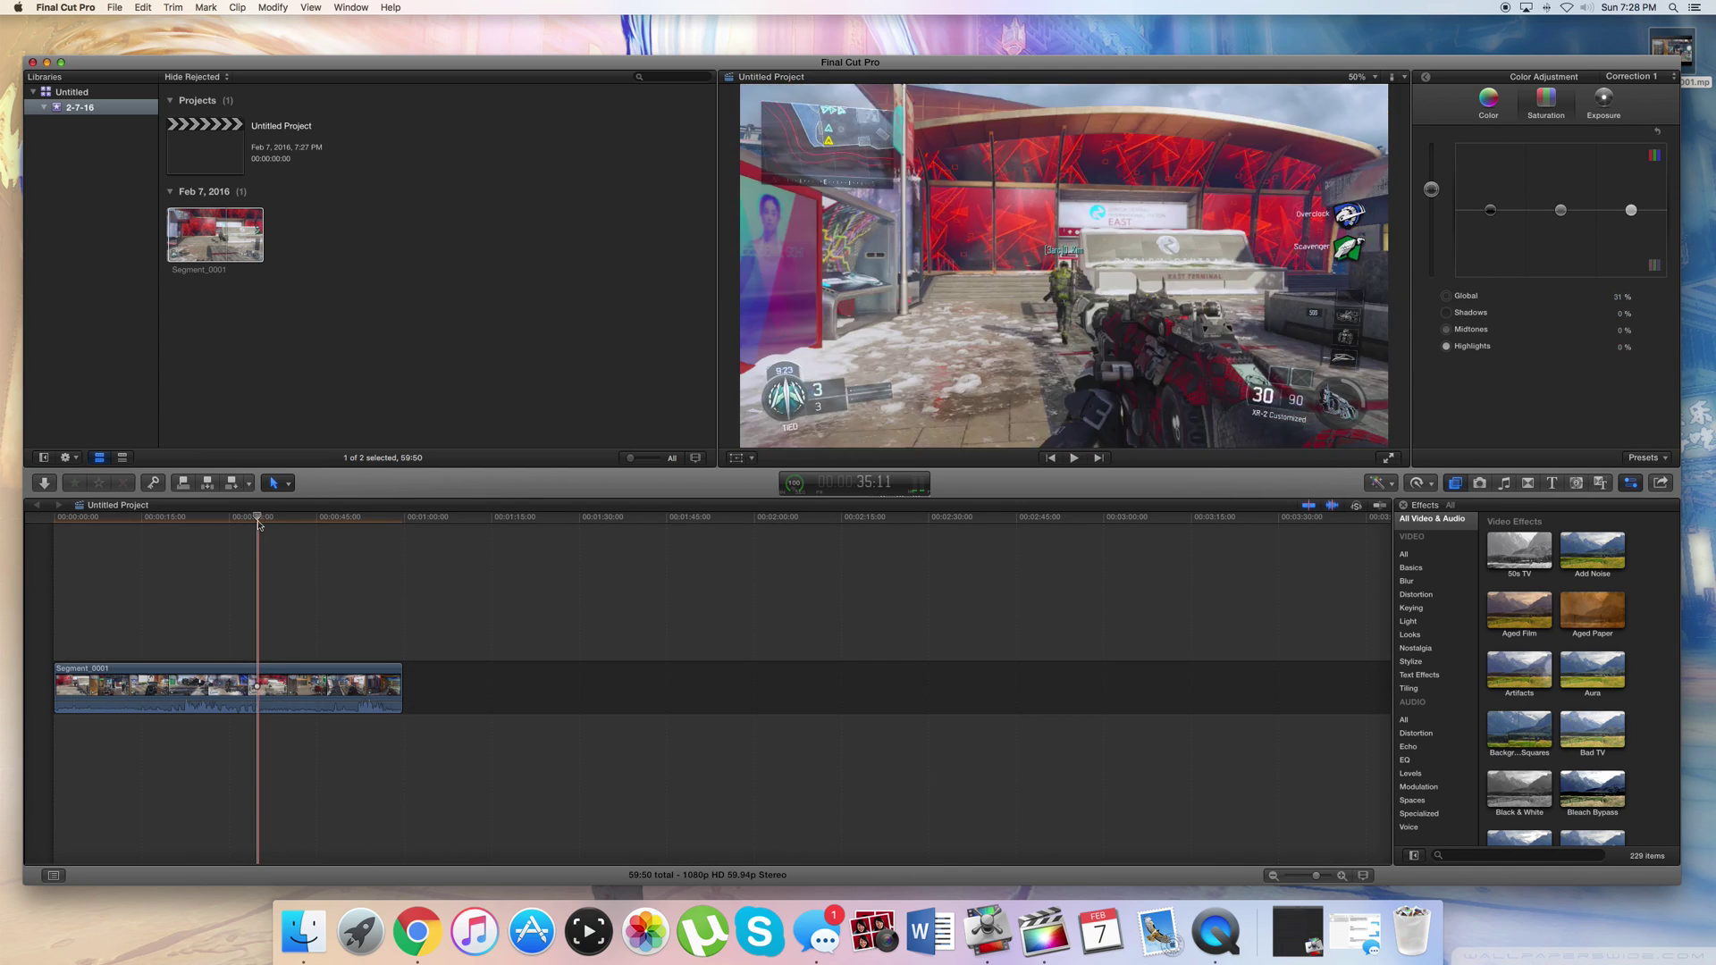
click(69, 544)
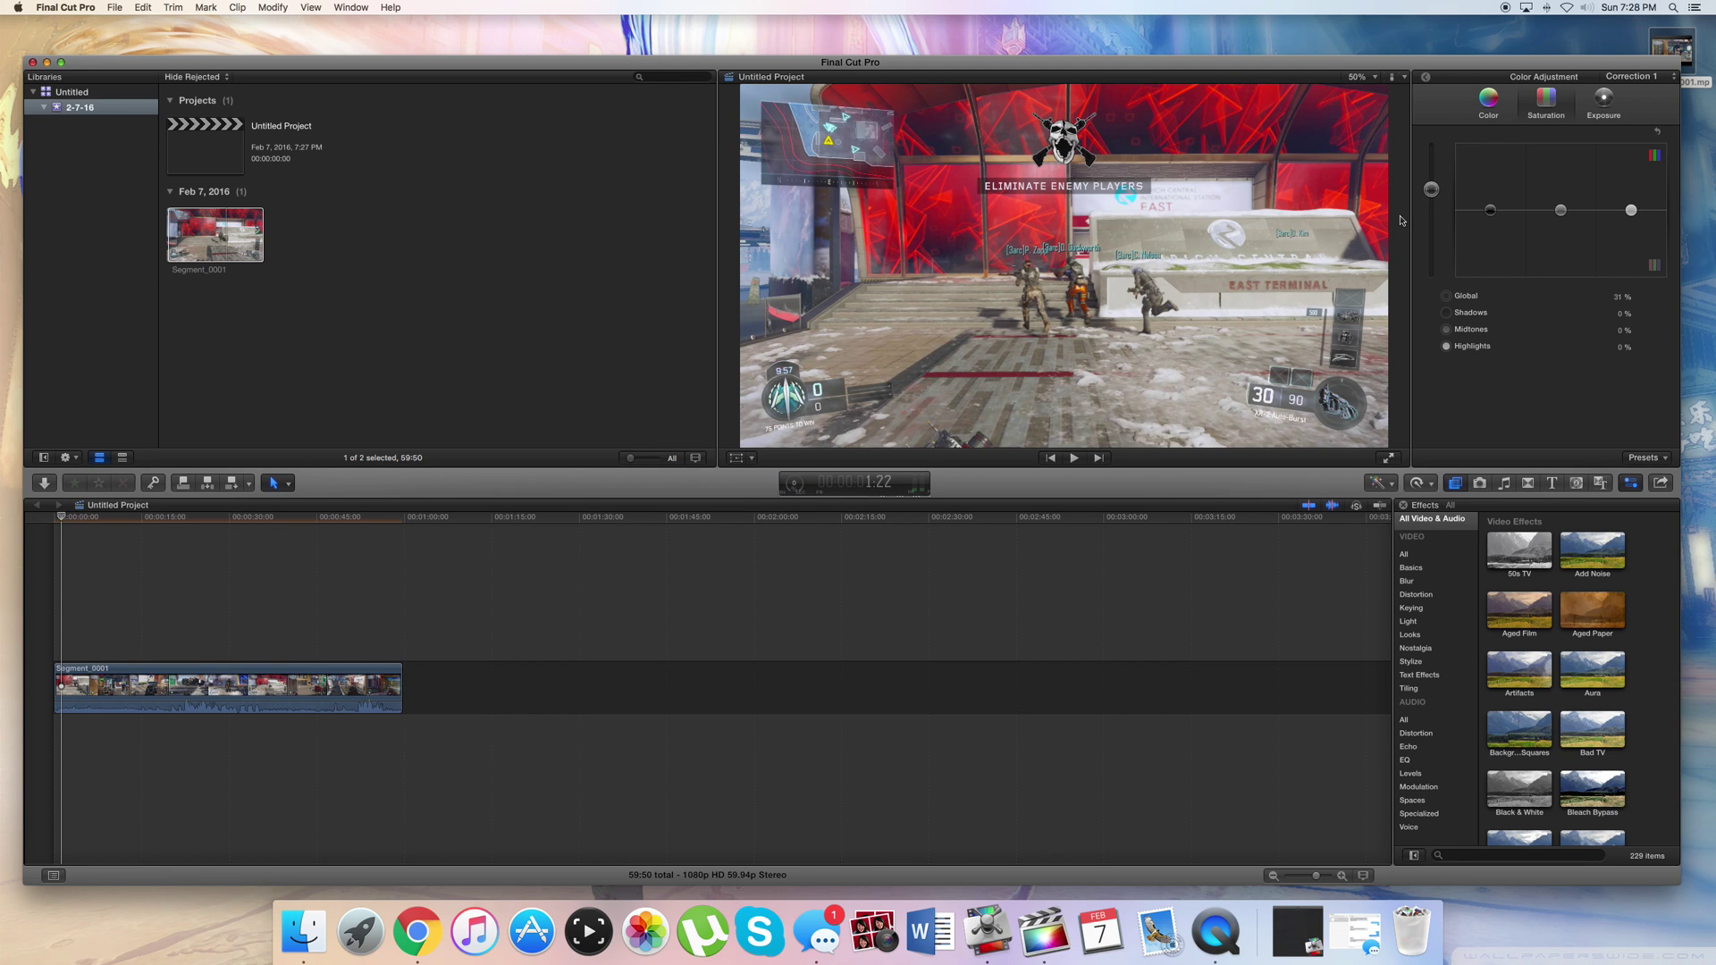
mouse_move(1431, 190)
mouse_down()
mouse_move(1432, 217)
mouse_move(1434, 197)
mouse_up()
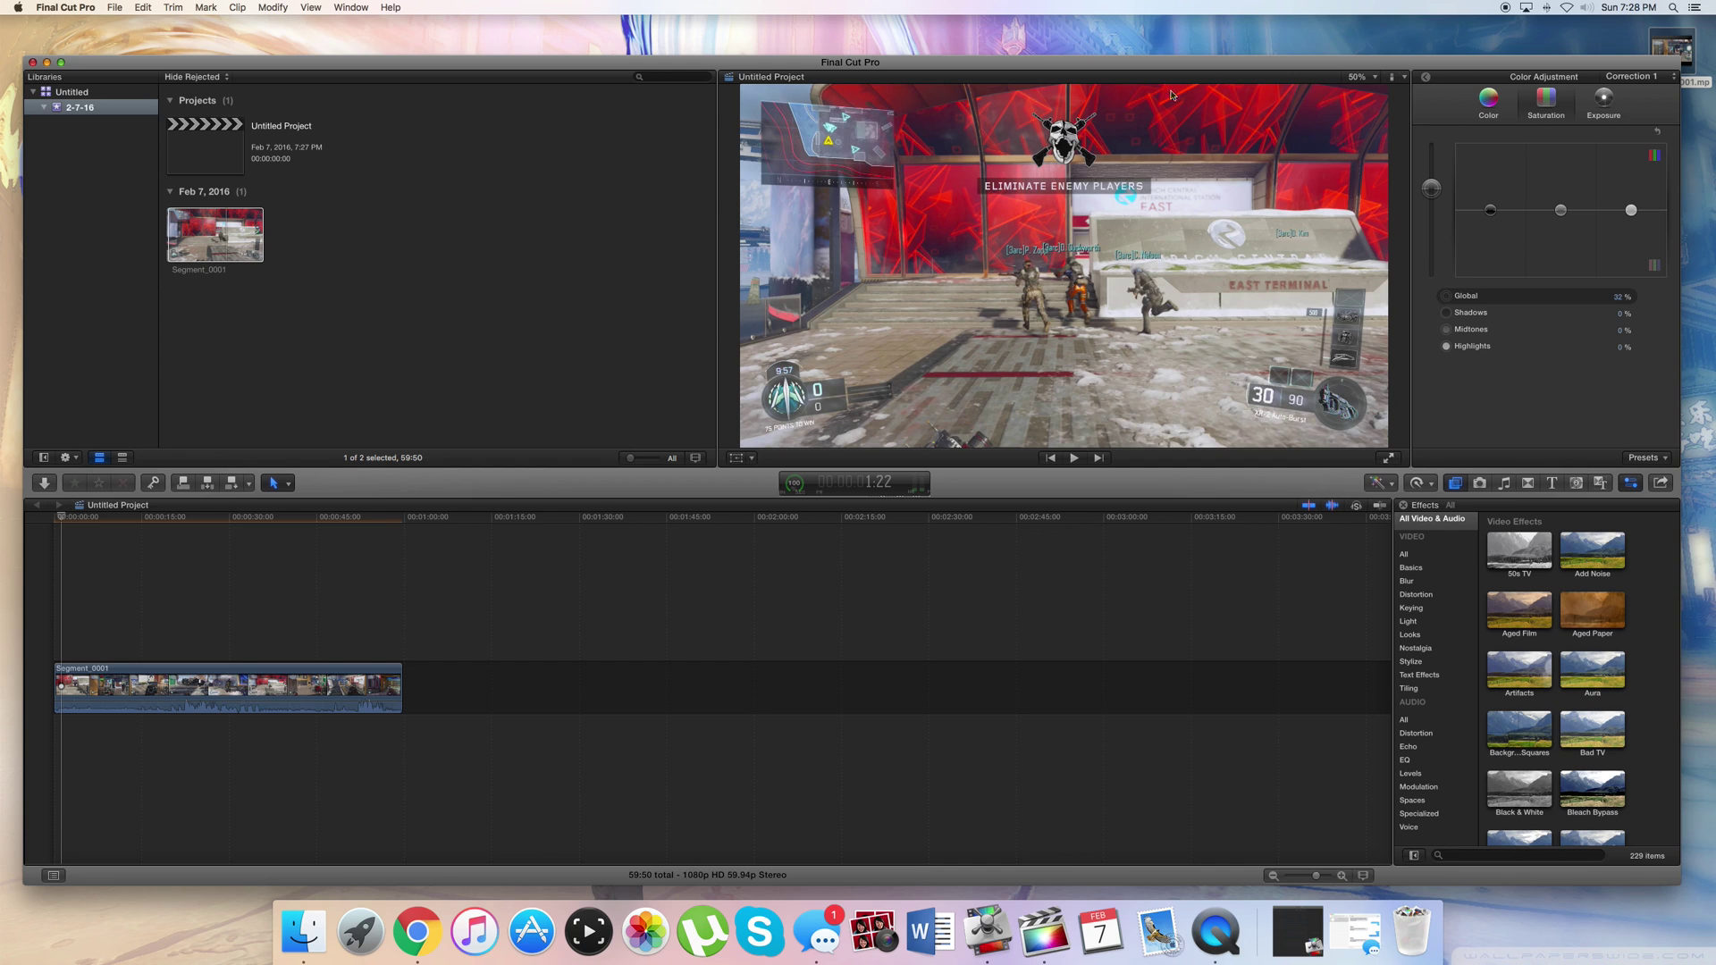
- Select the gameplay clip in the timeline
click(271, 8)
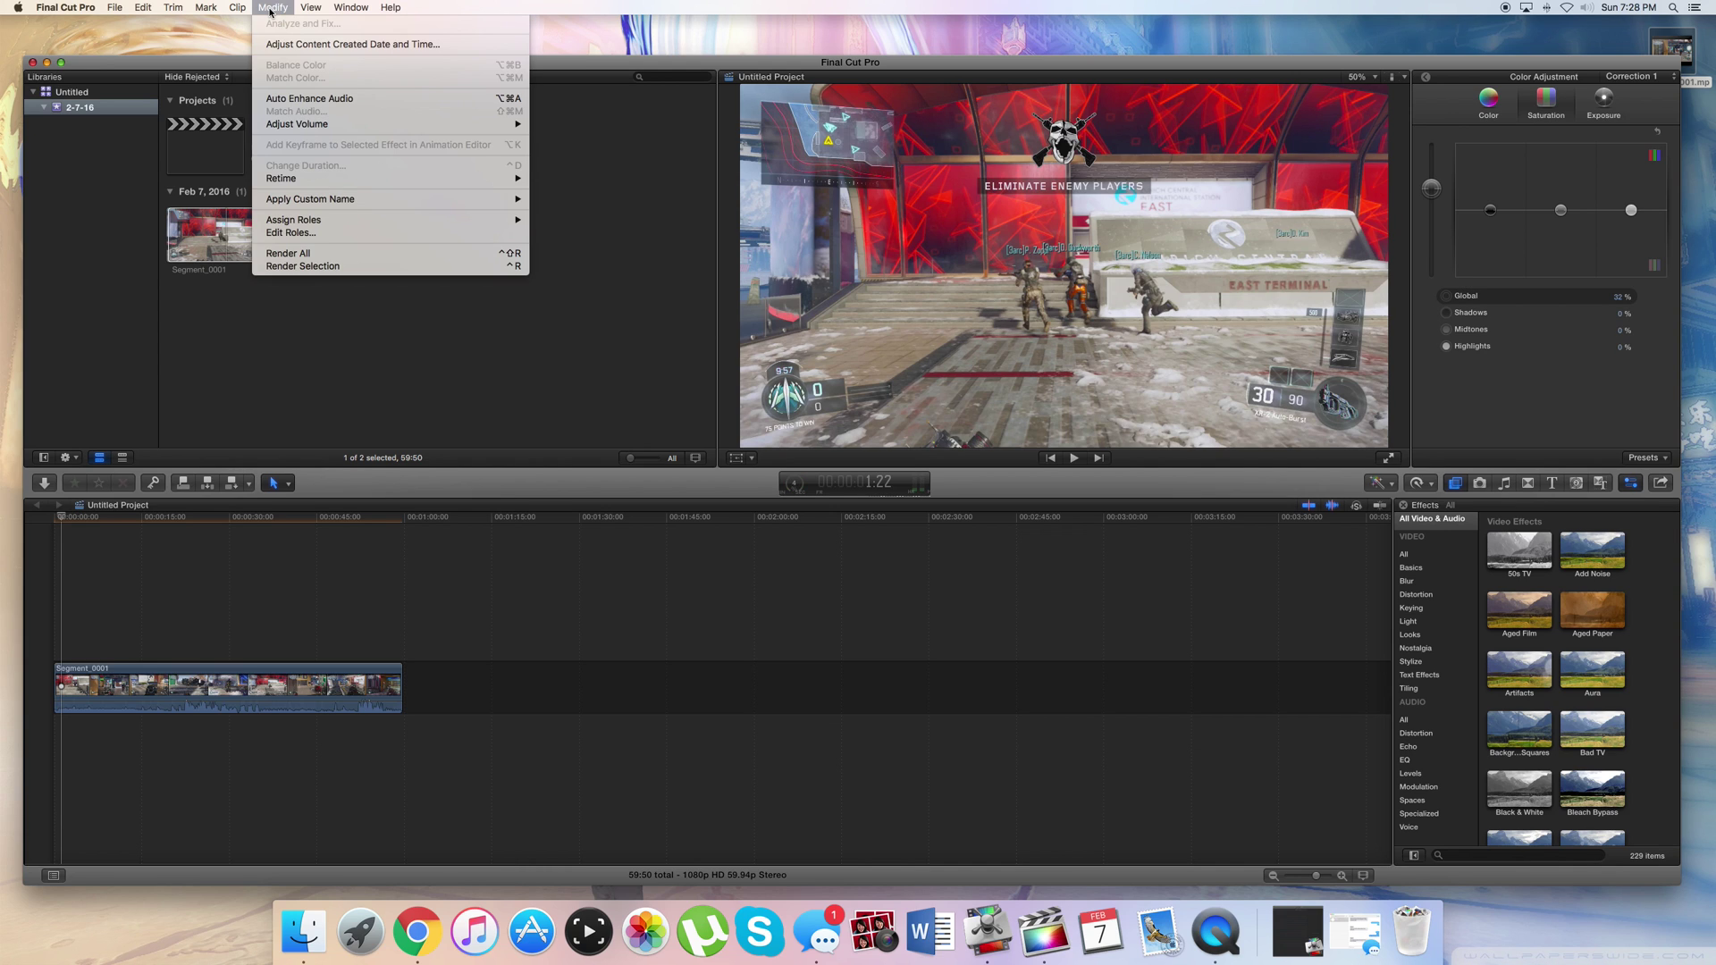
click(209, 704)
click(270, 7)
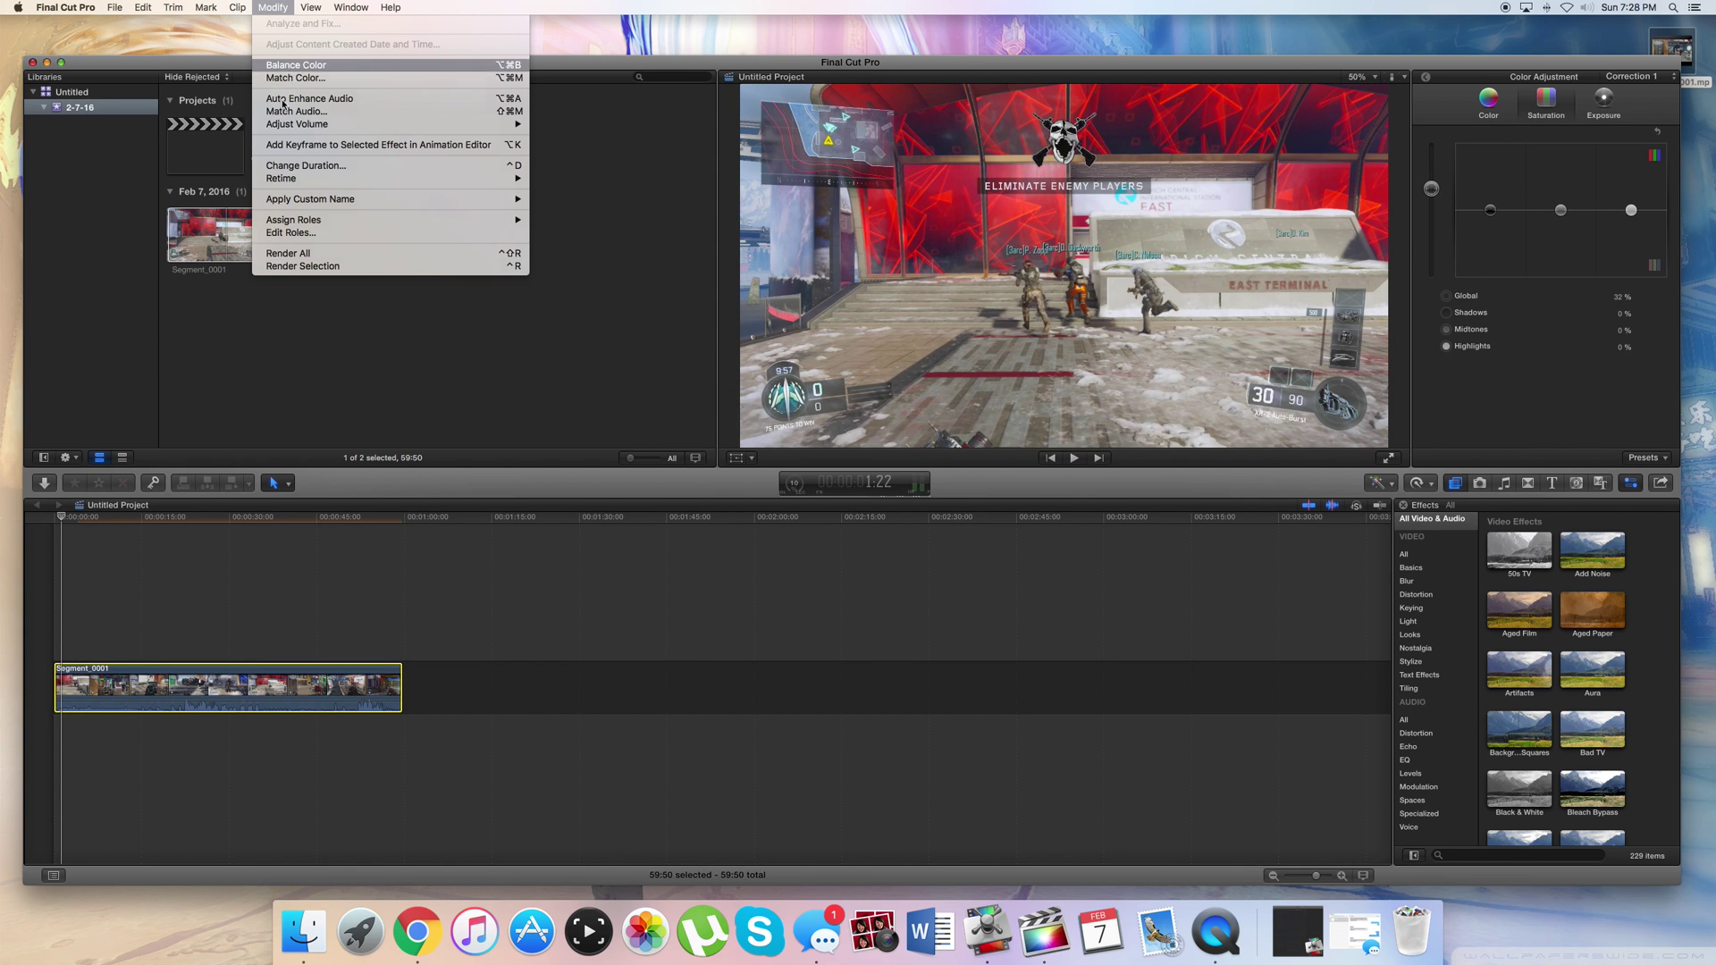
click(172, 253)
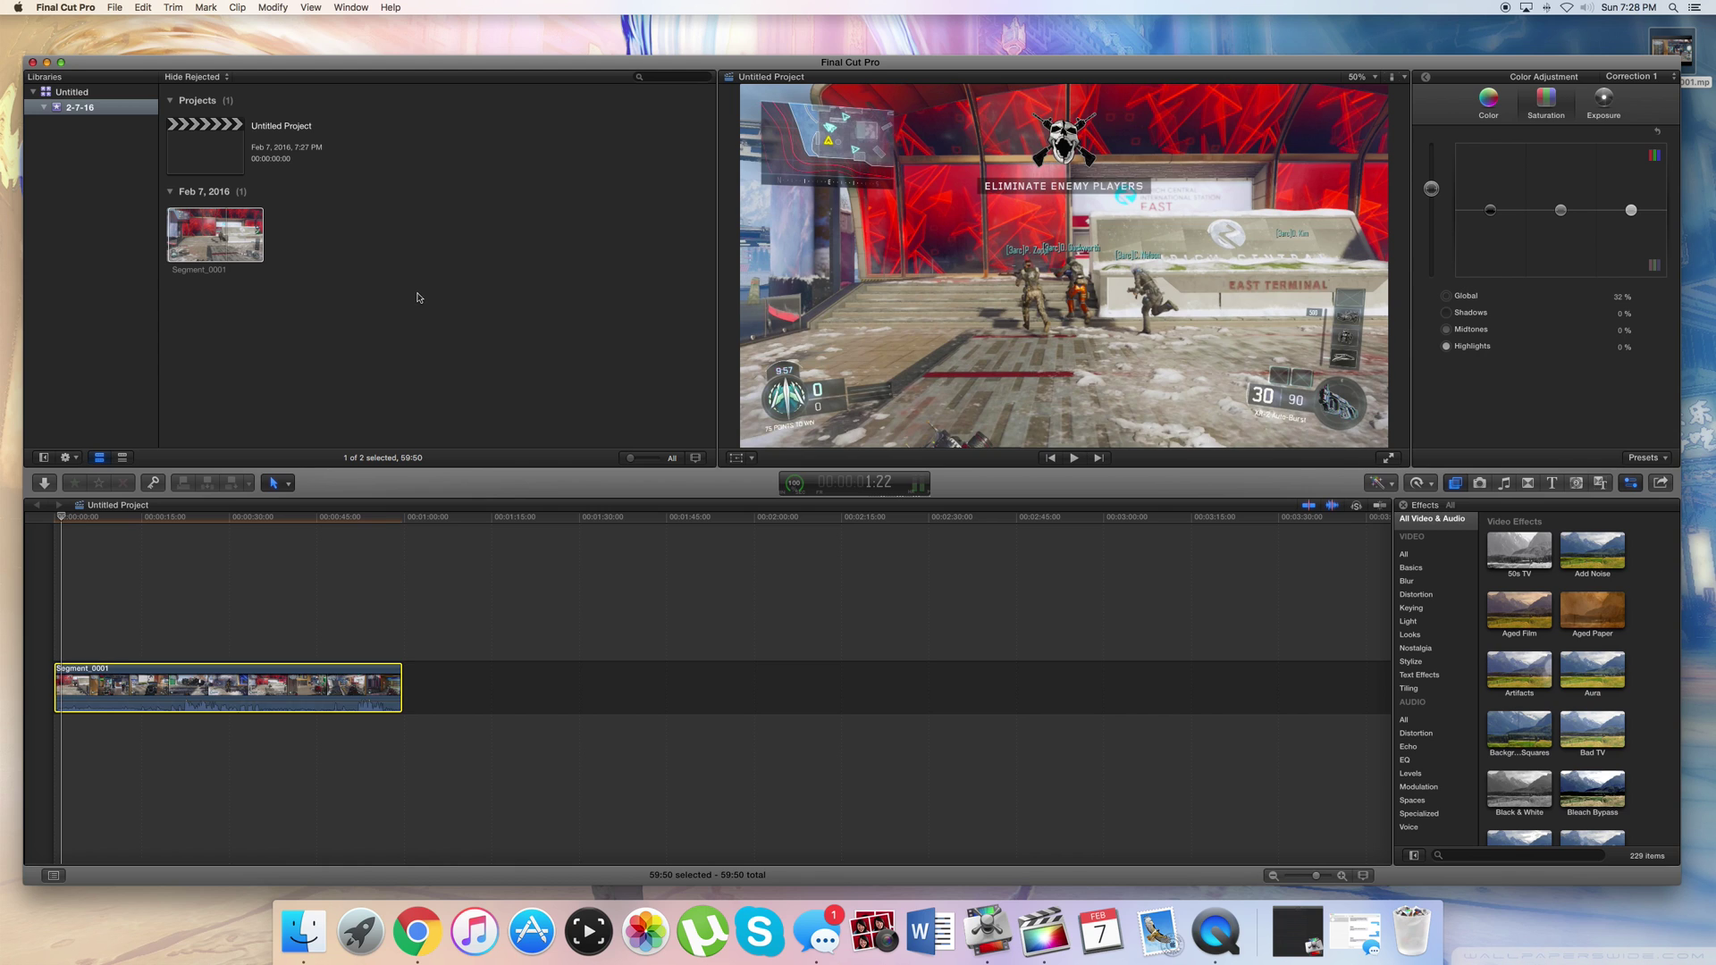
- Search 'sharpen' in the Effects browser, apply Sharpen to the clip, and preview playback
click(1454, 485)
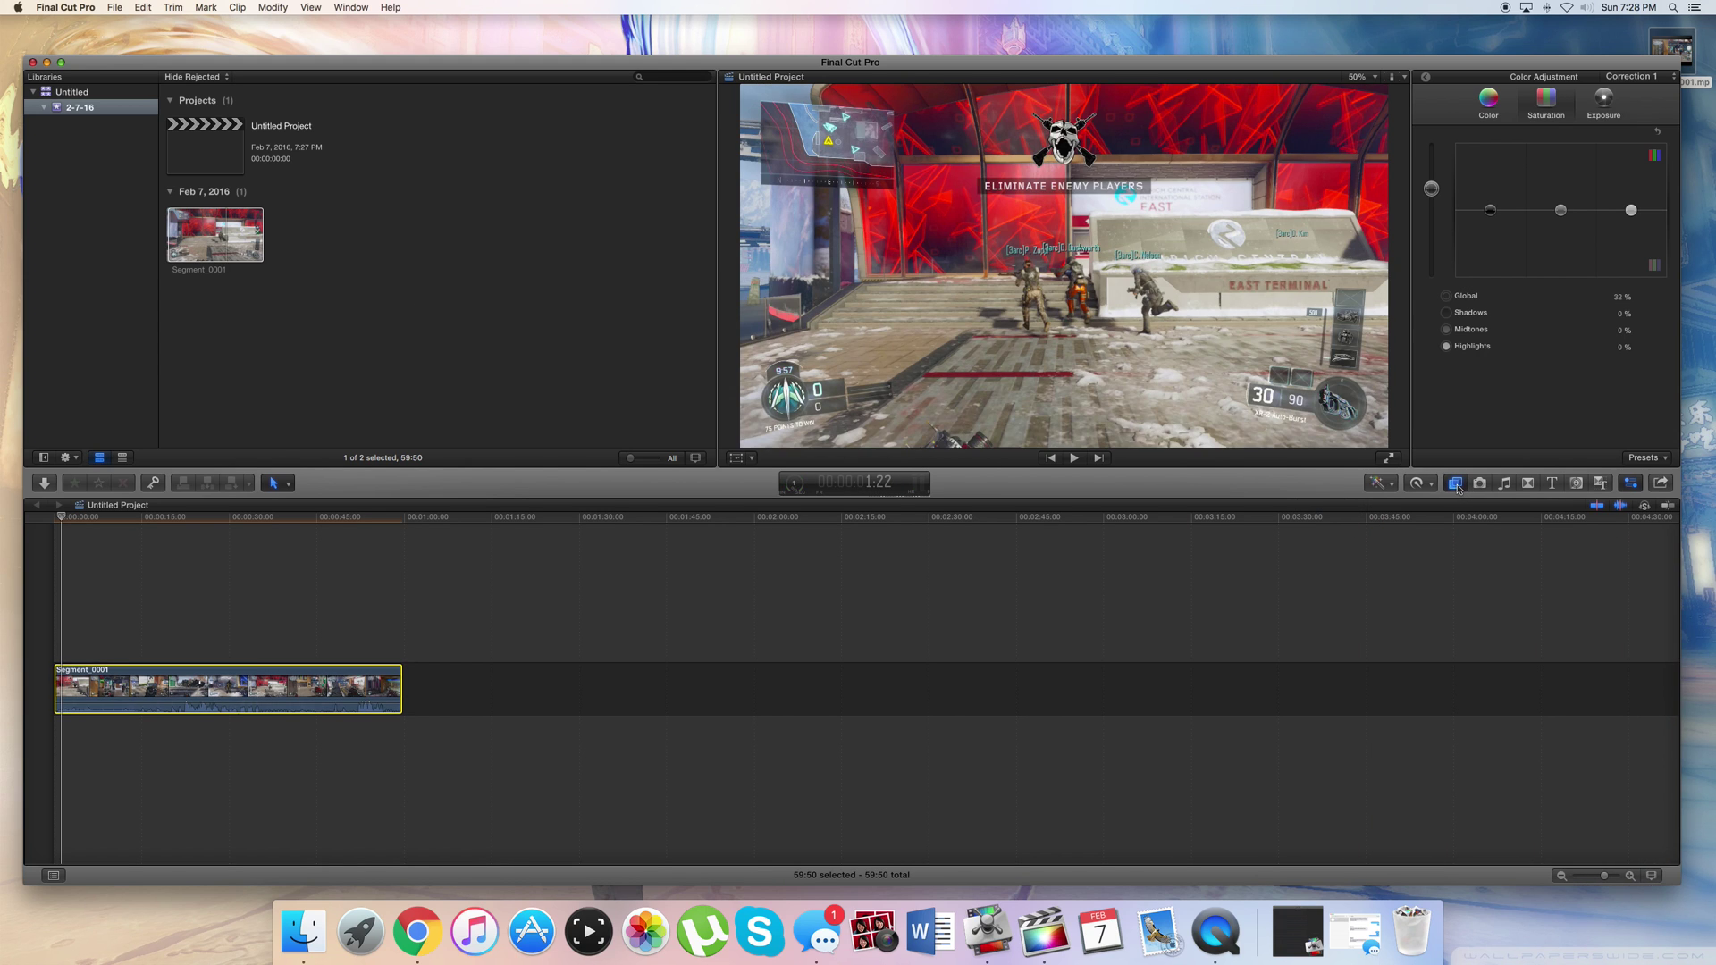
click(1455, 484)
click(1476, 855)
text(sharpen)
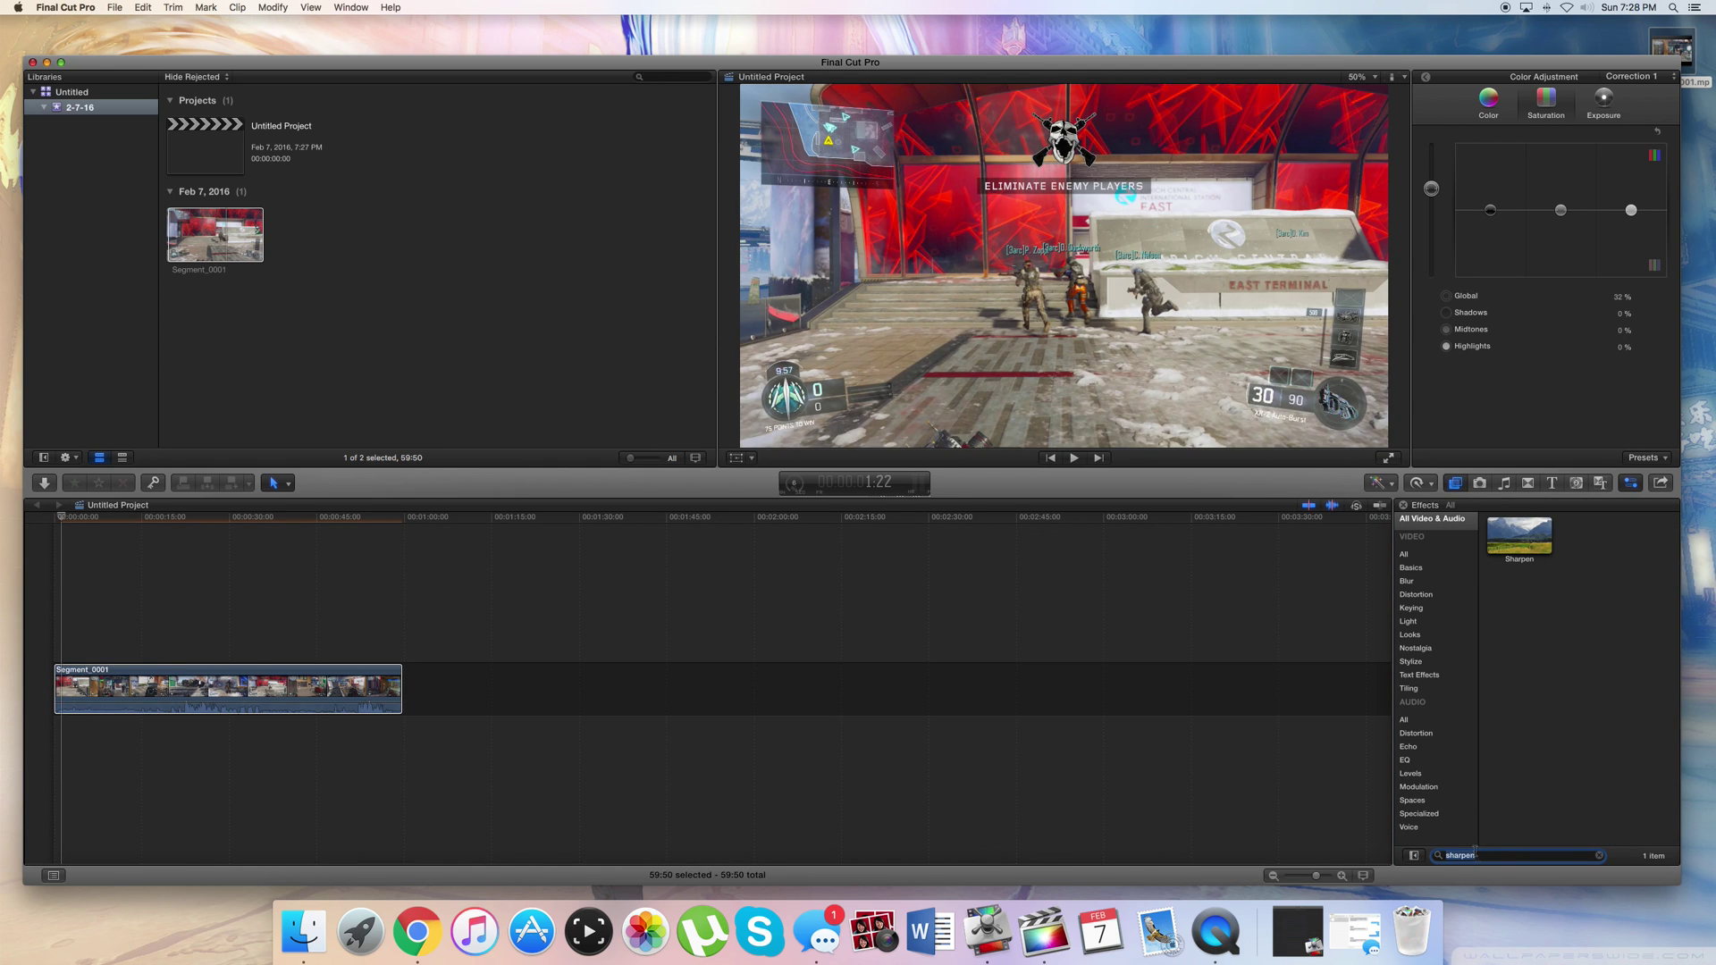
drag(1526, 547, 305, 704)
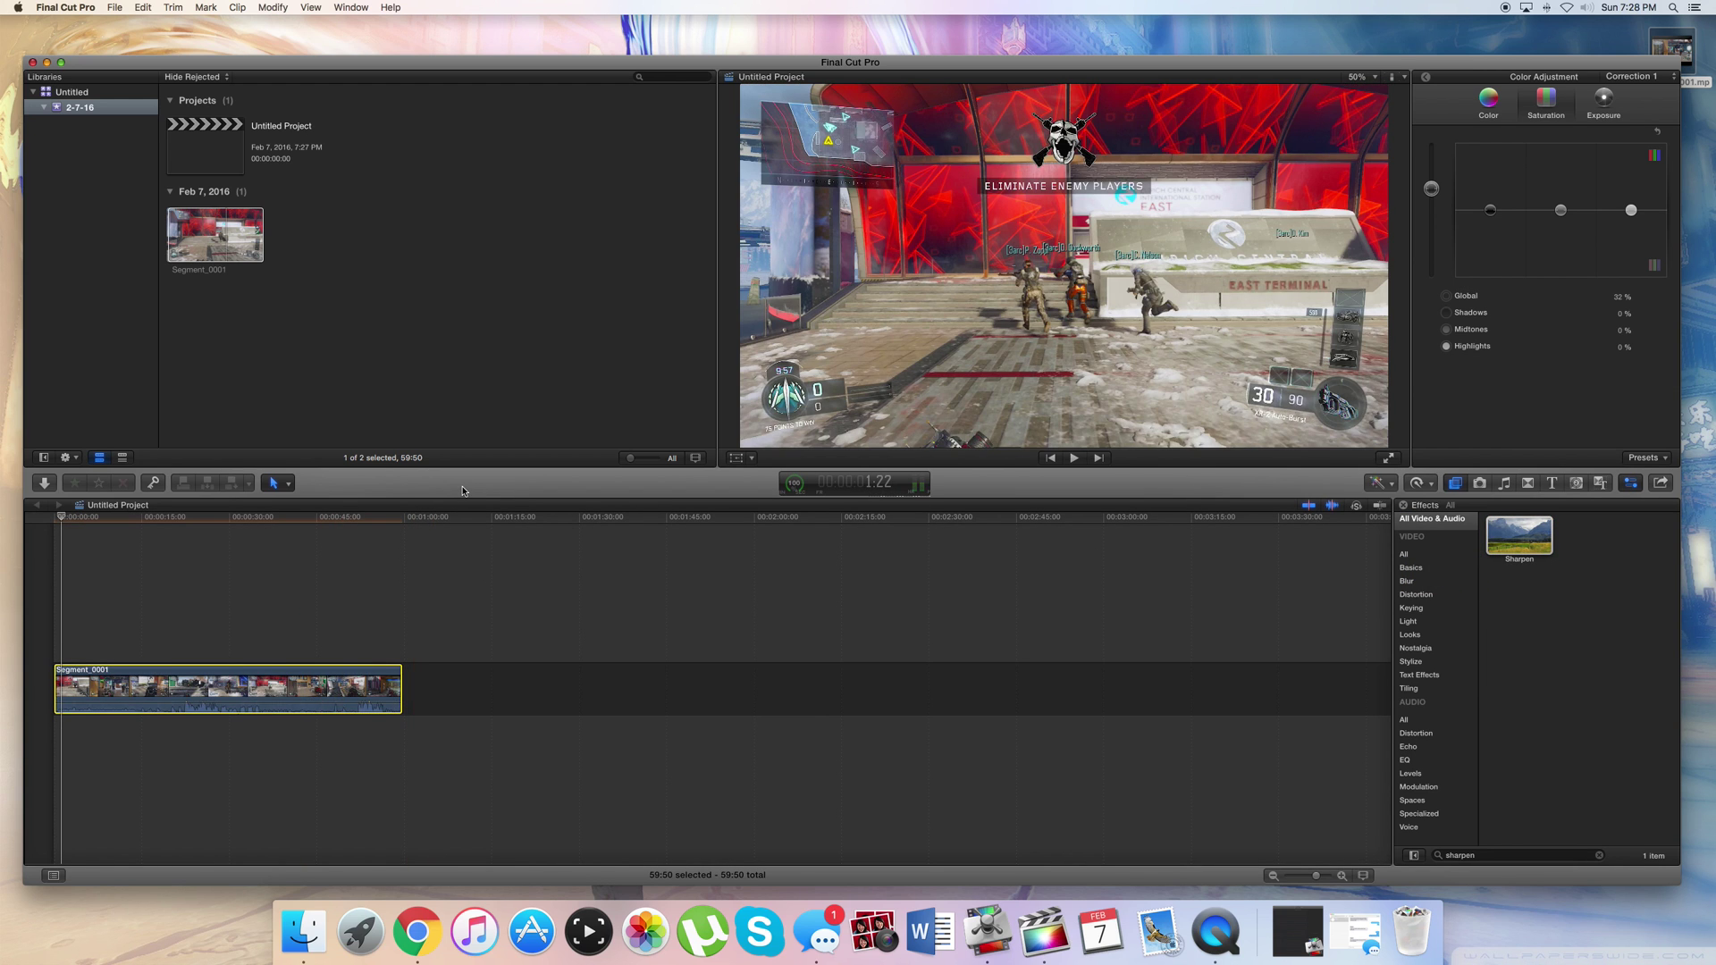
click(1074, 459)
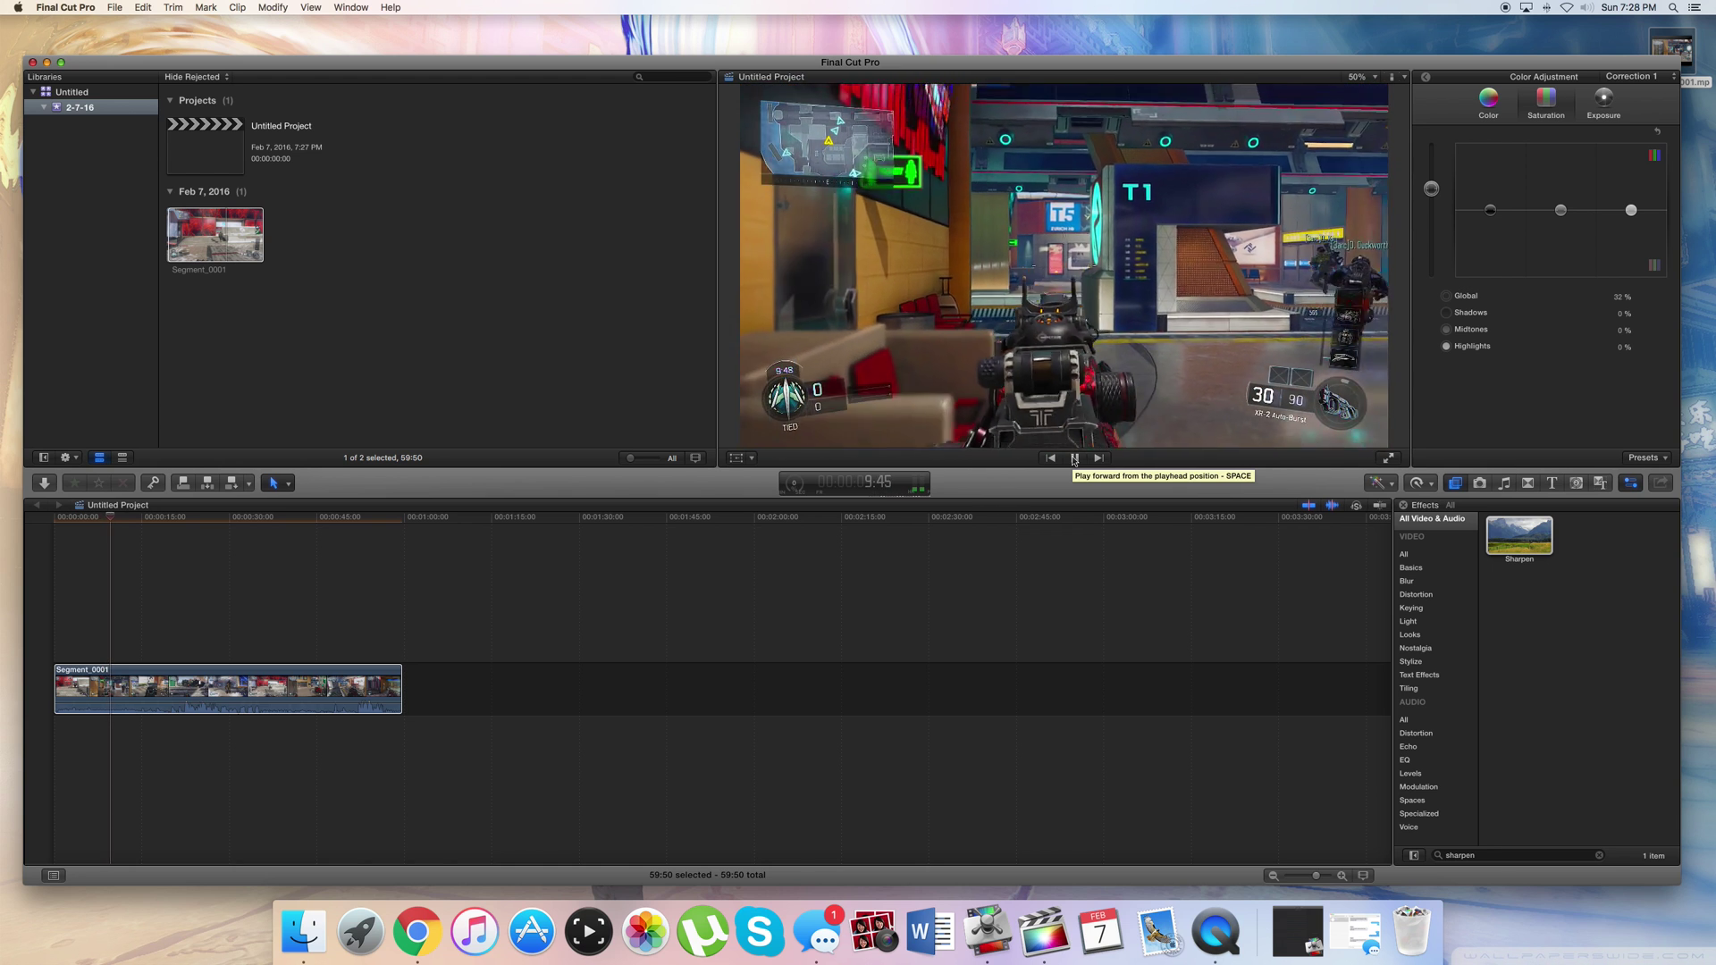
click(1074, 459)
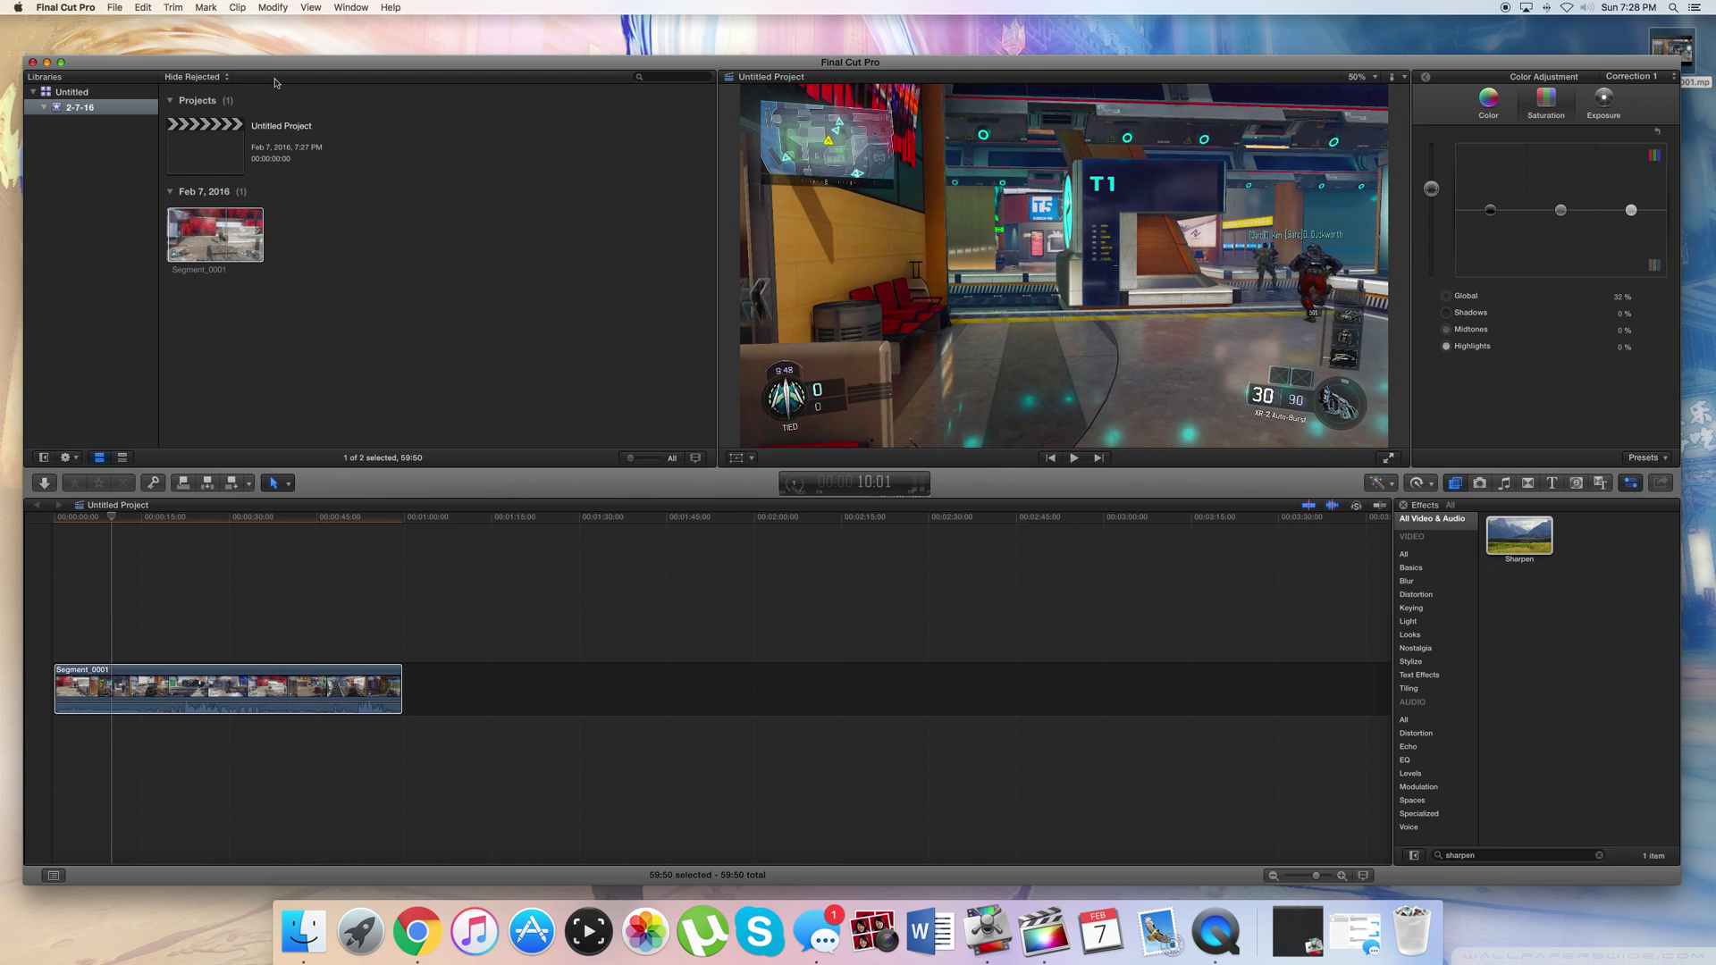
- Send Untitled Project to Compressor with File > Send to Compressor and bring Compressor forward
click(114, 9)
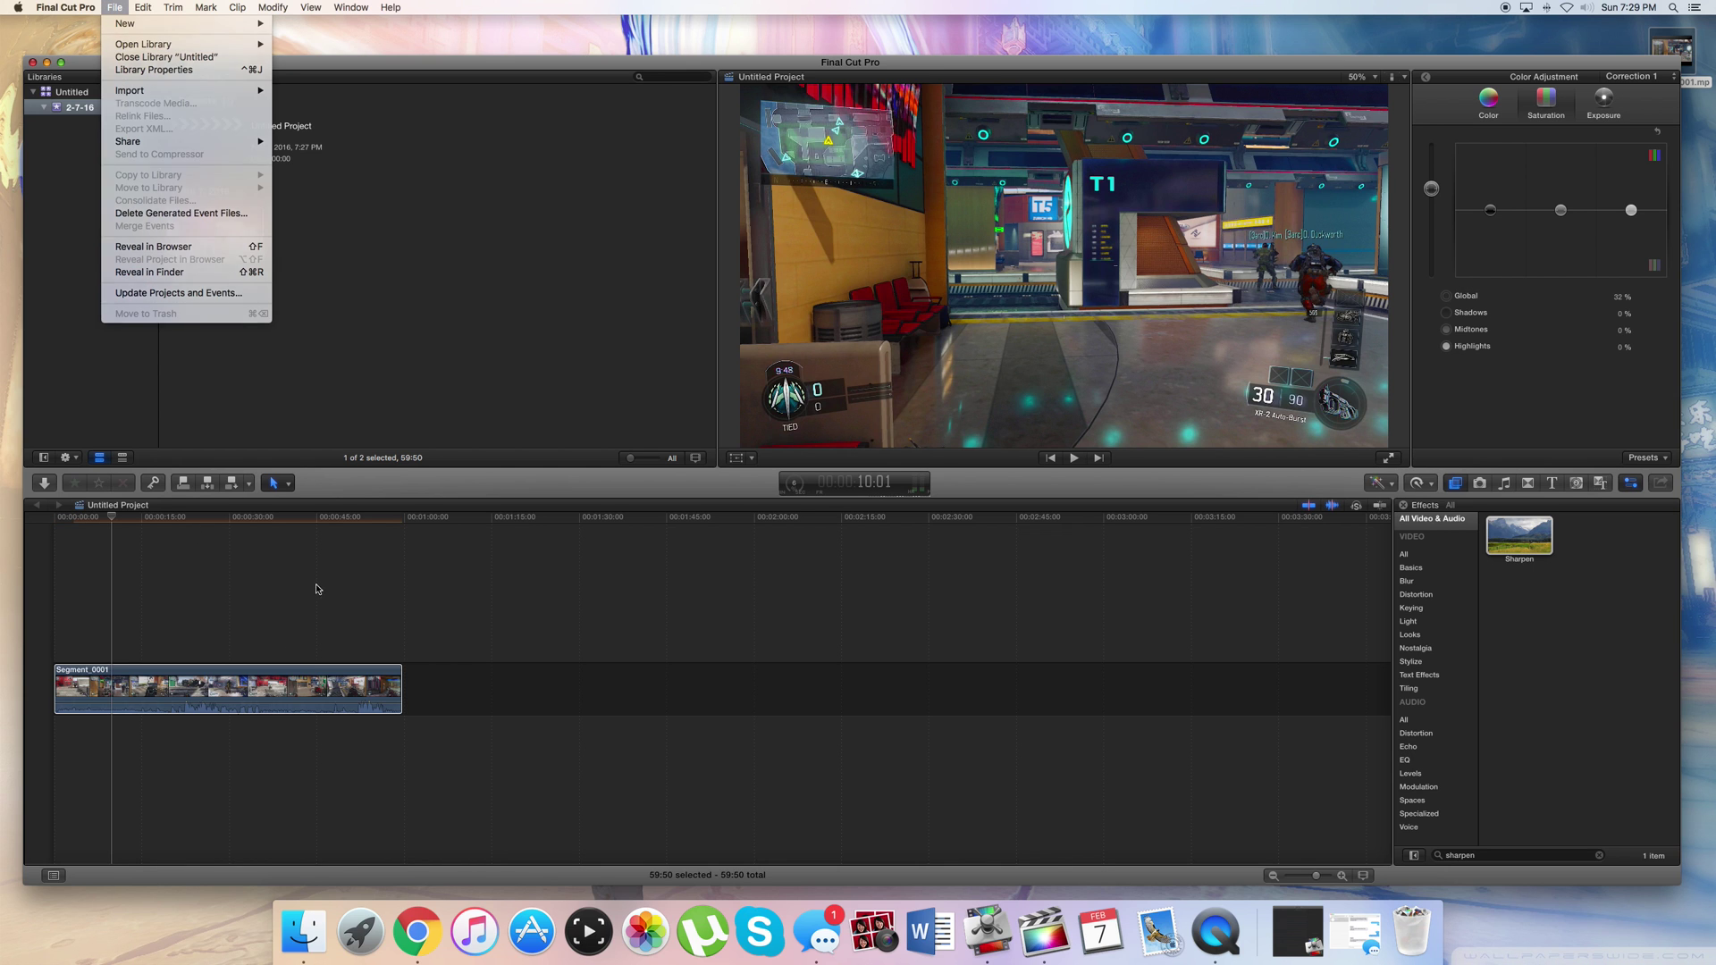
click(204, 38)
click(114, 9)
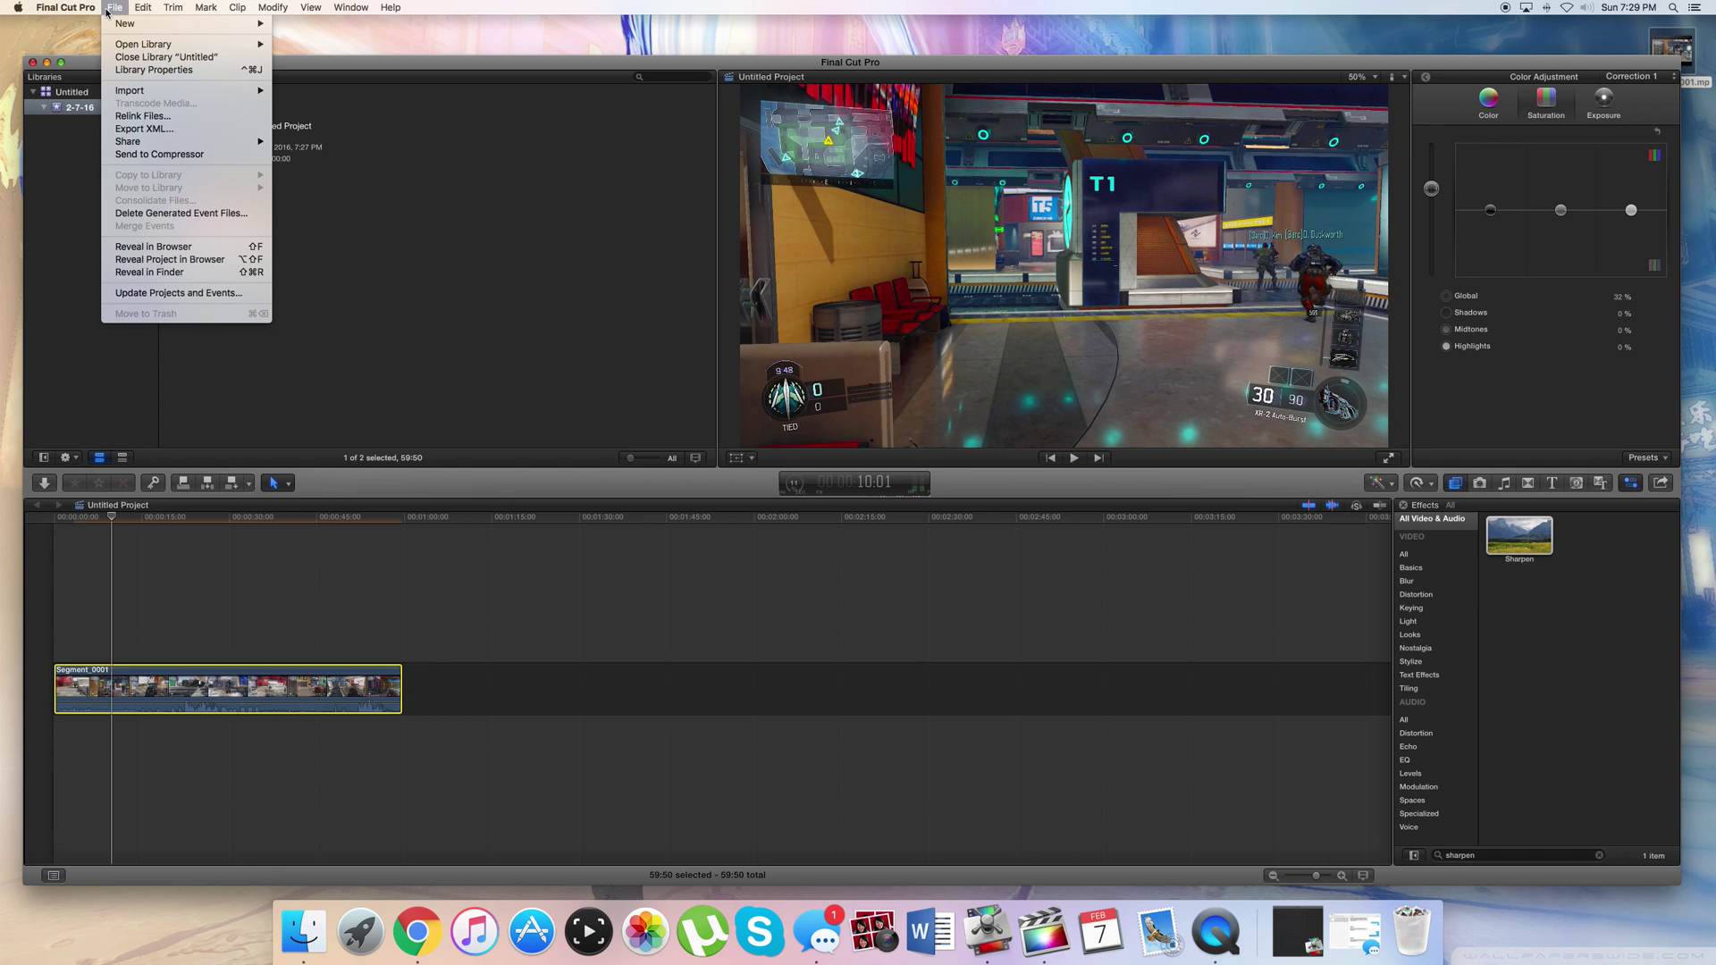
click(138, 156)
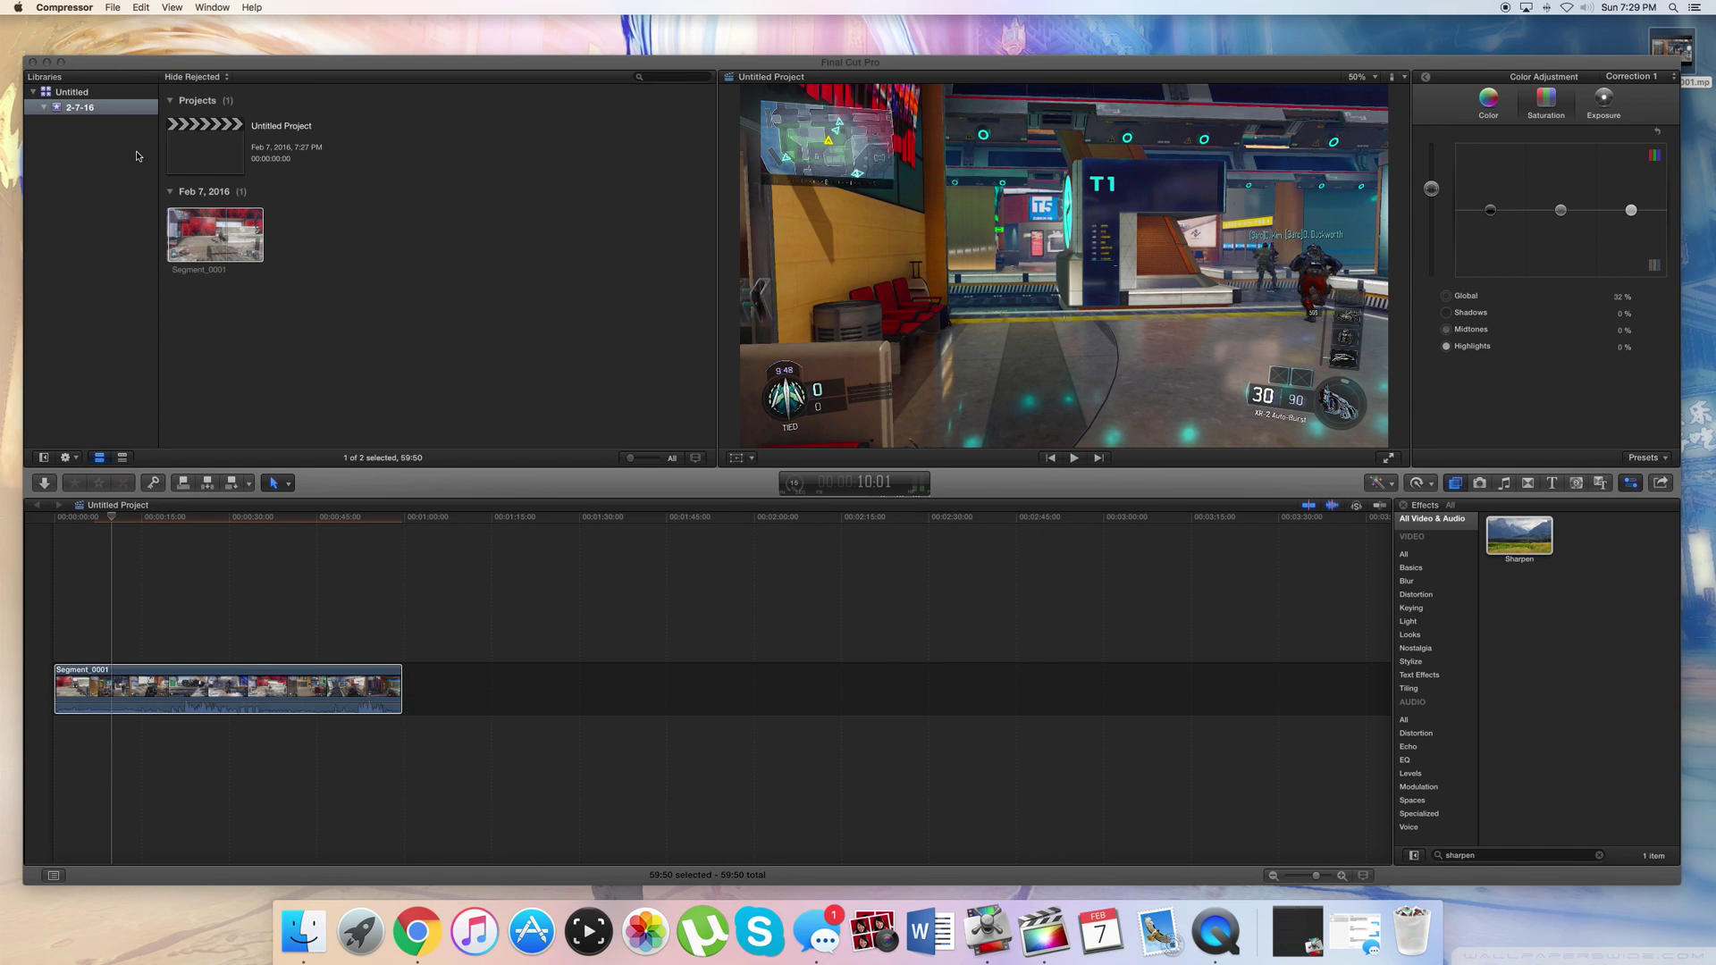
click(117, 8)
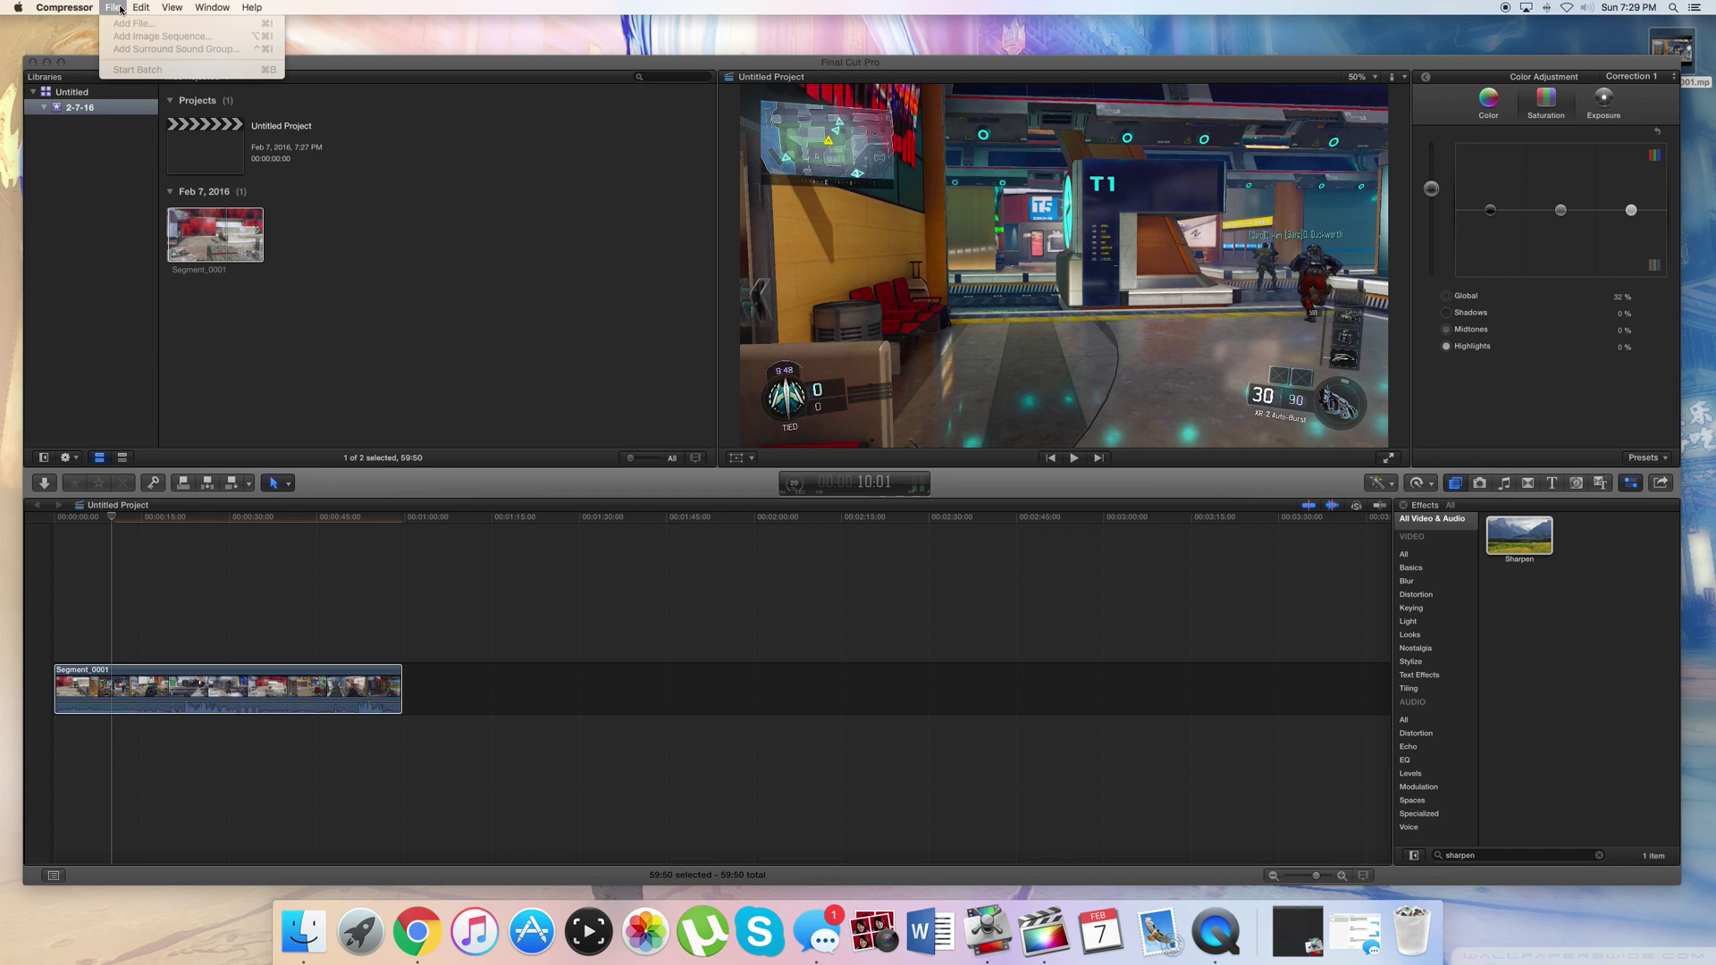
click(987, 931)
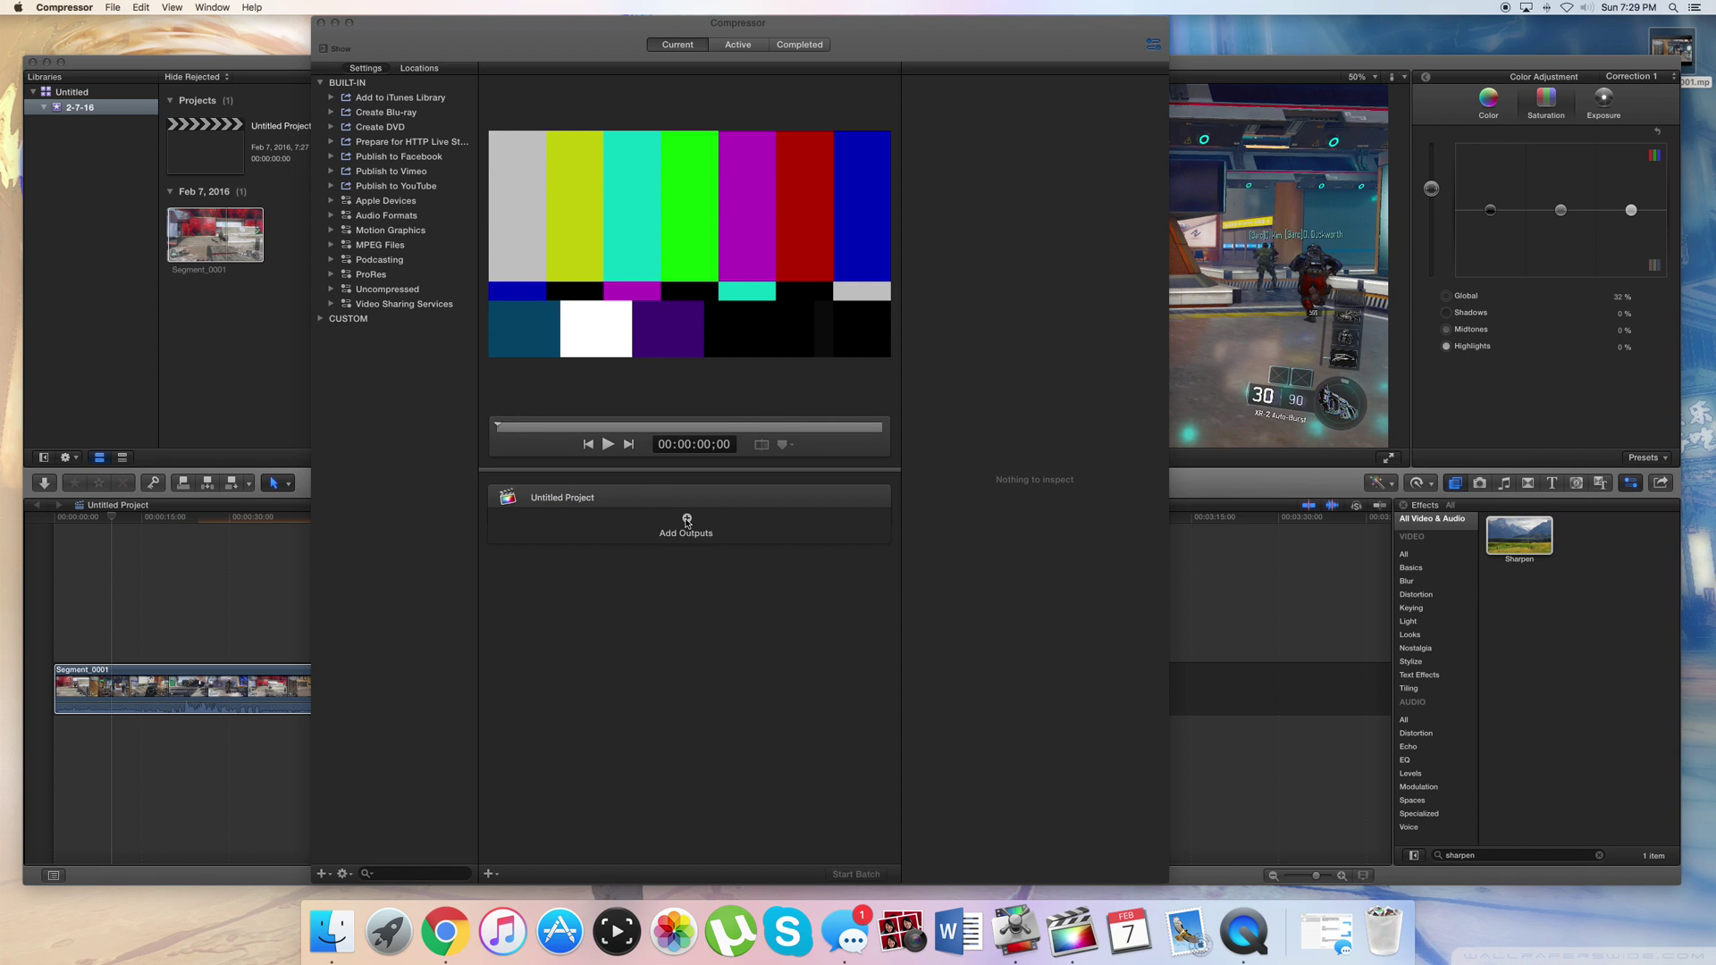
- Add the HD 1080p preset from Video Sharing Services as the job's output
click(687, 519)
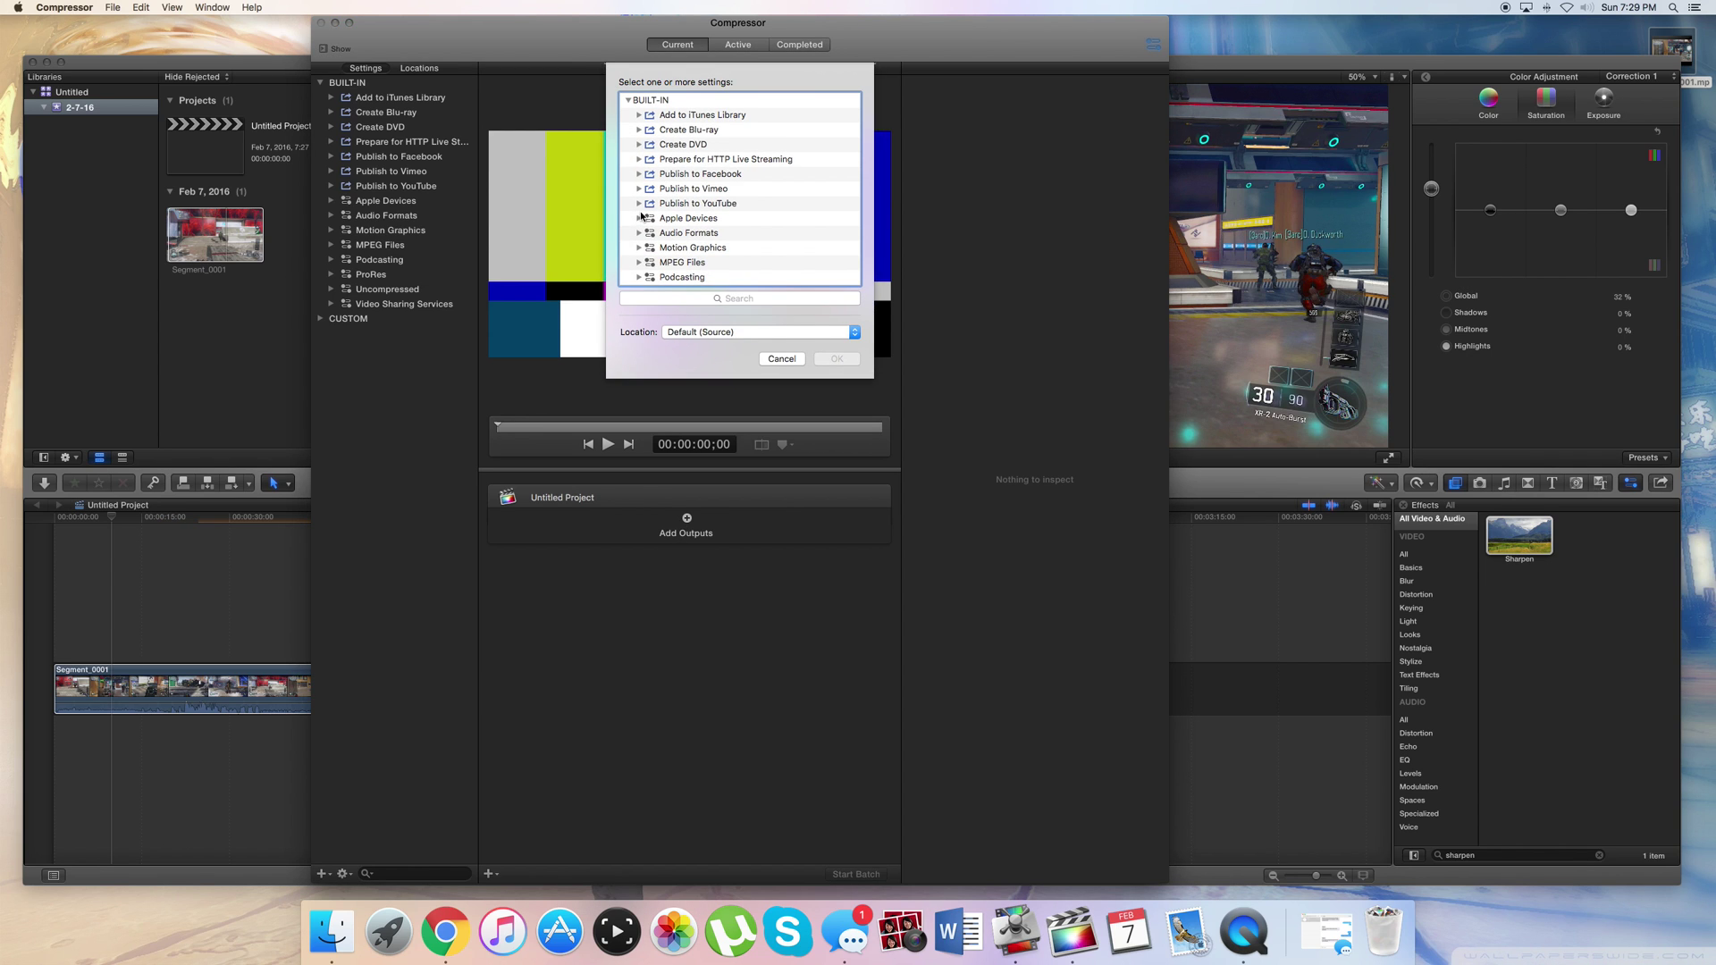
scroll(668, 237, down, 5)
click(668, 237)
scroll(669, 237, down, 3)
scroll(668, 237, down, 1)
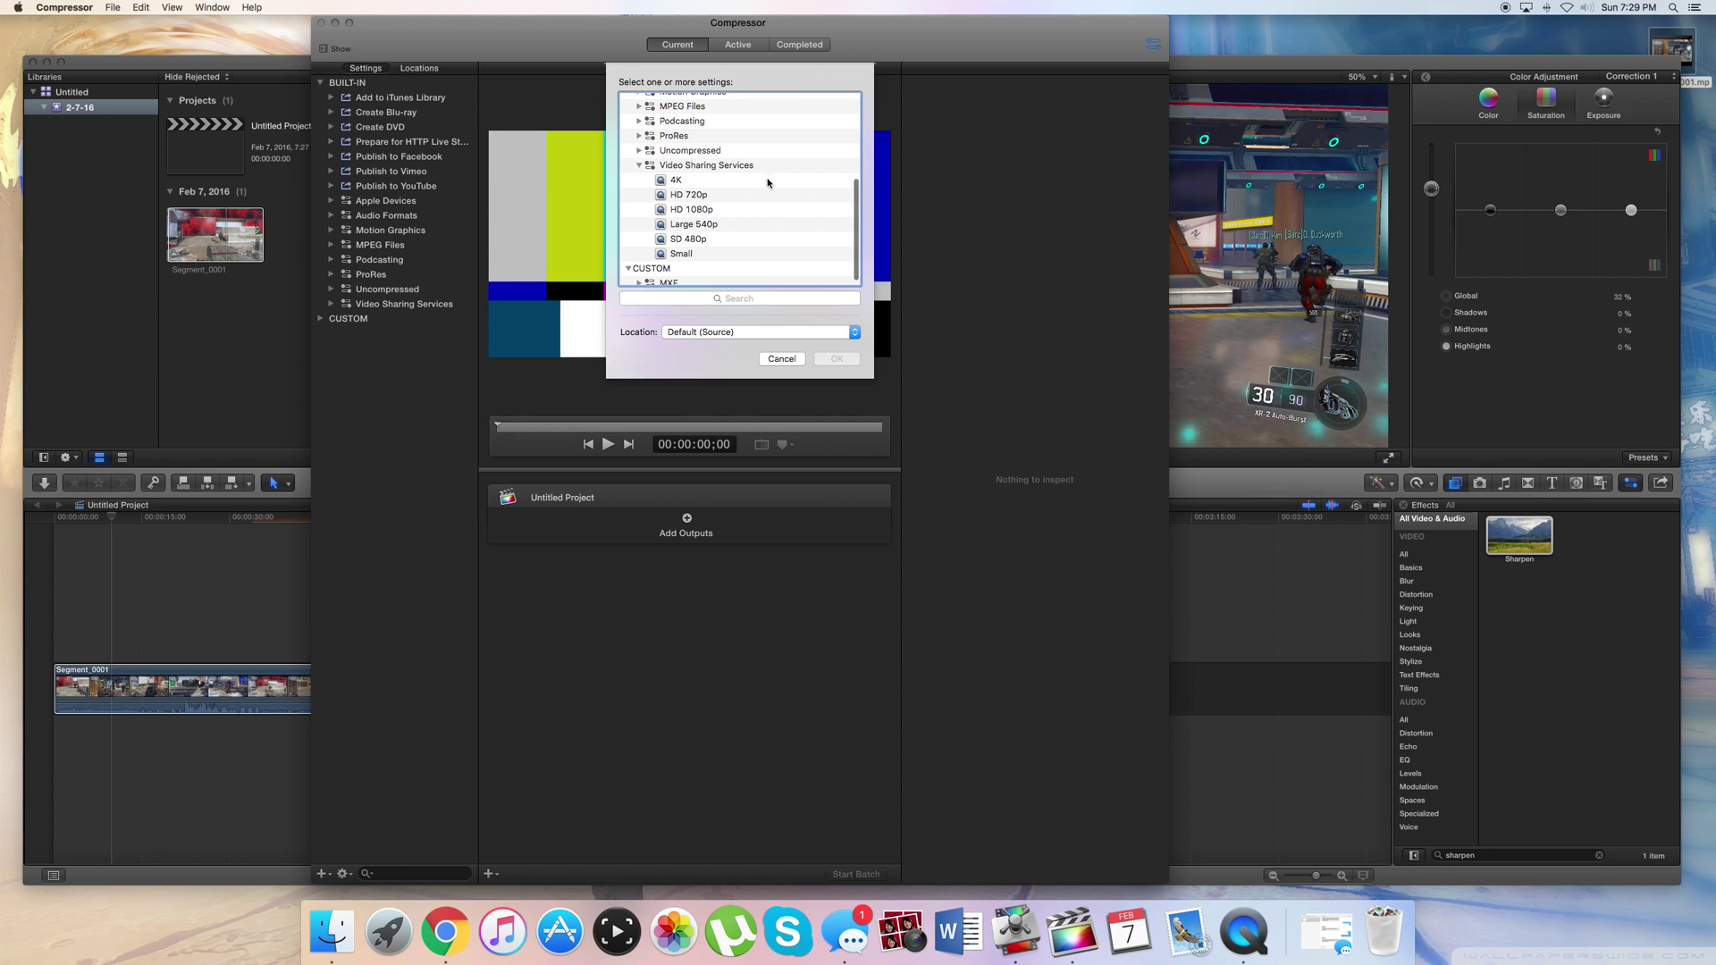
click(690, 211)
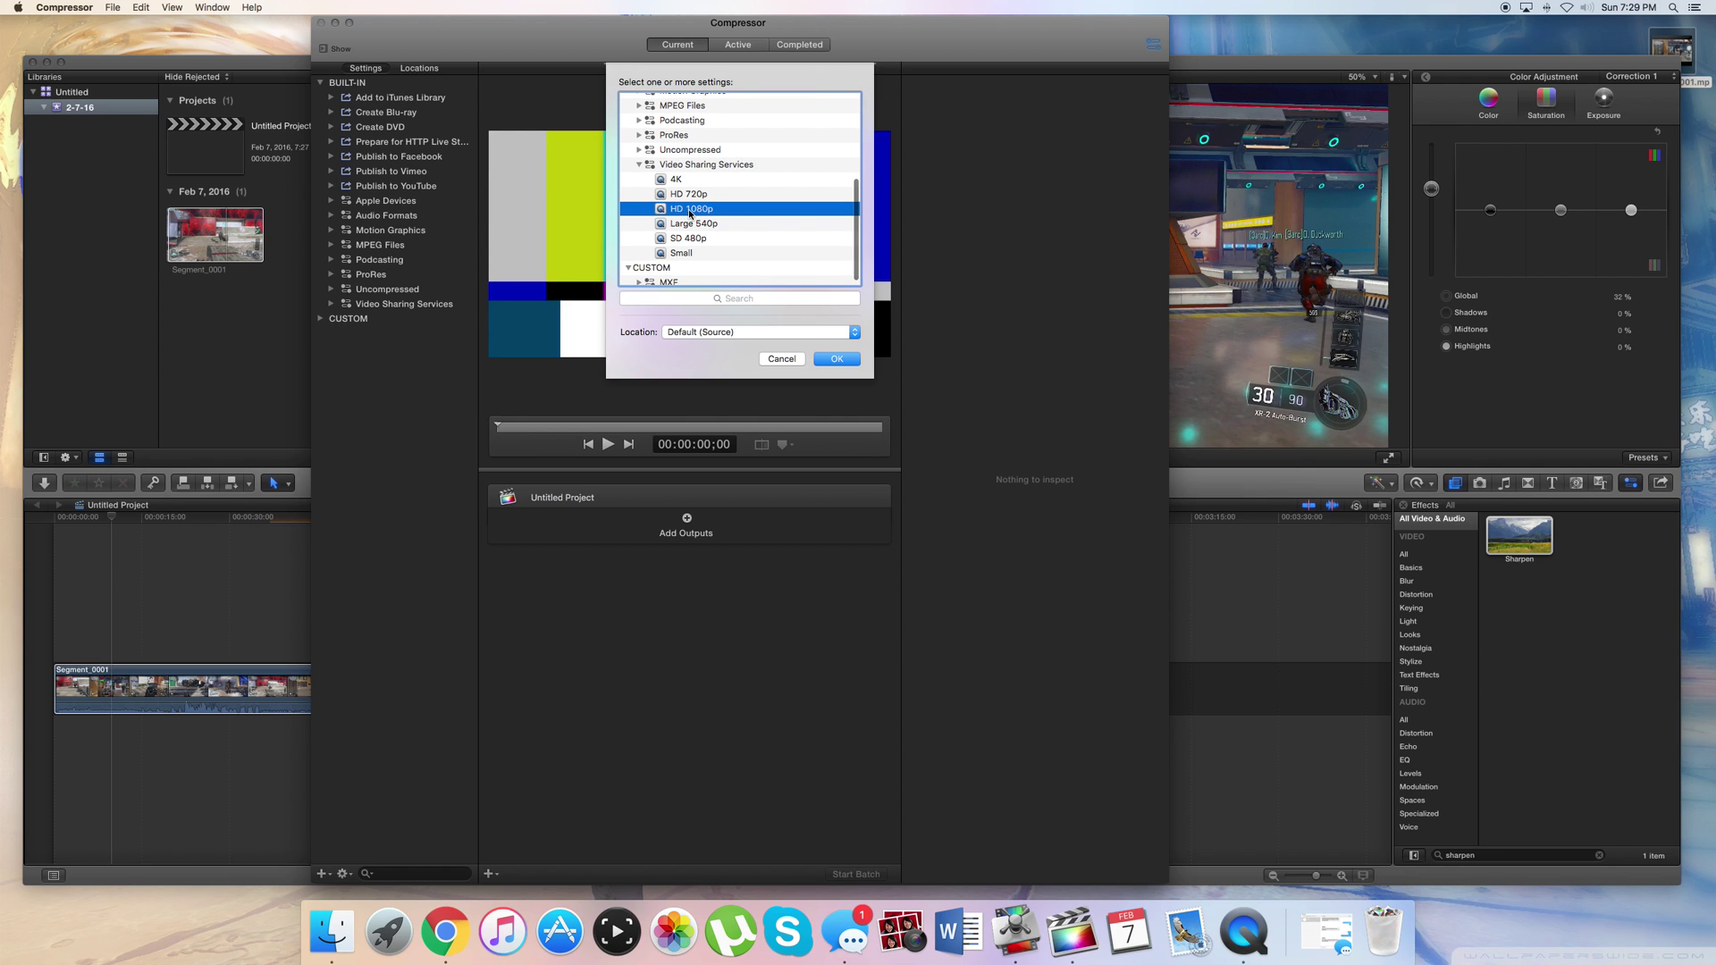
click(837, 359)
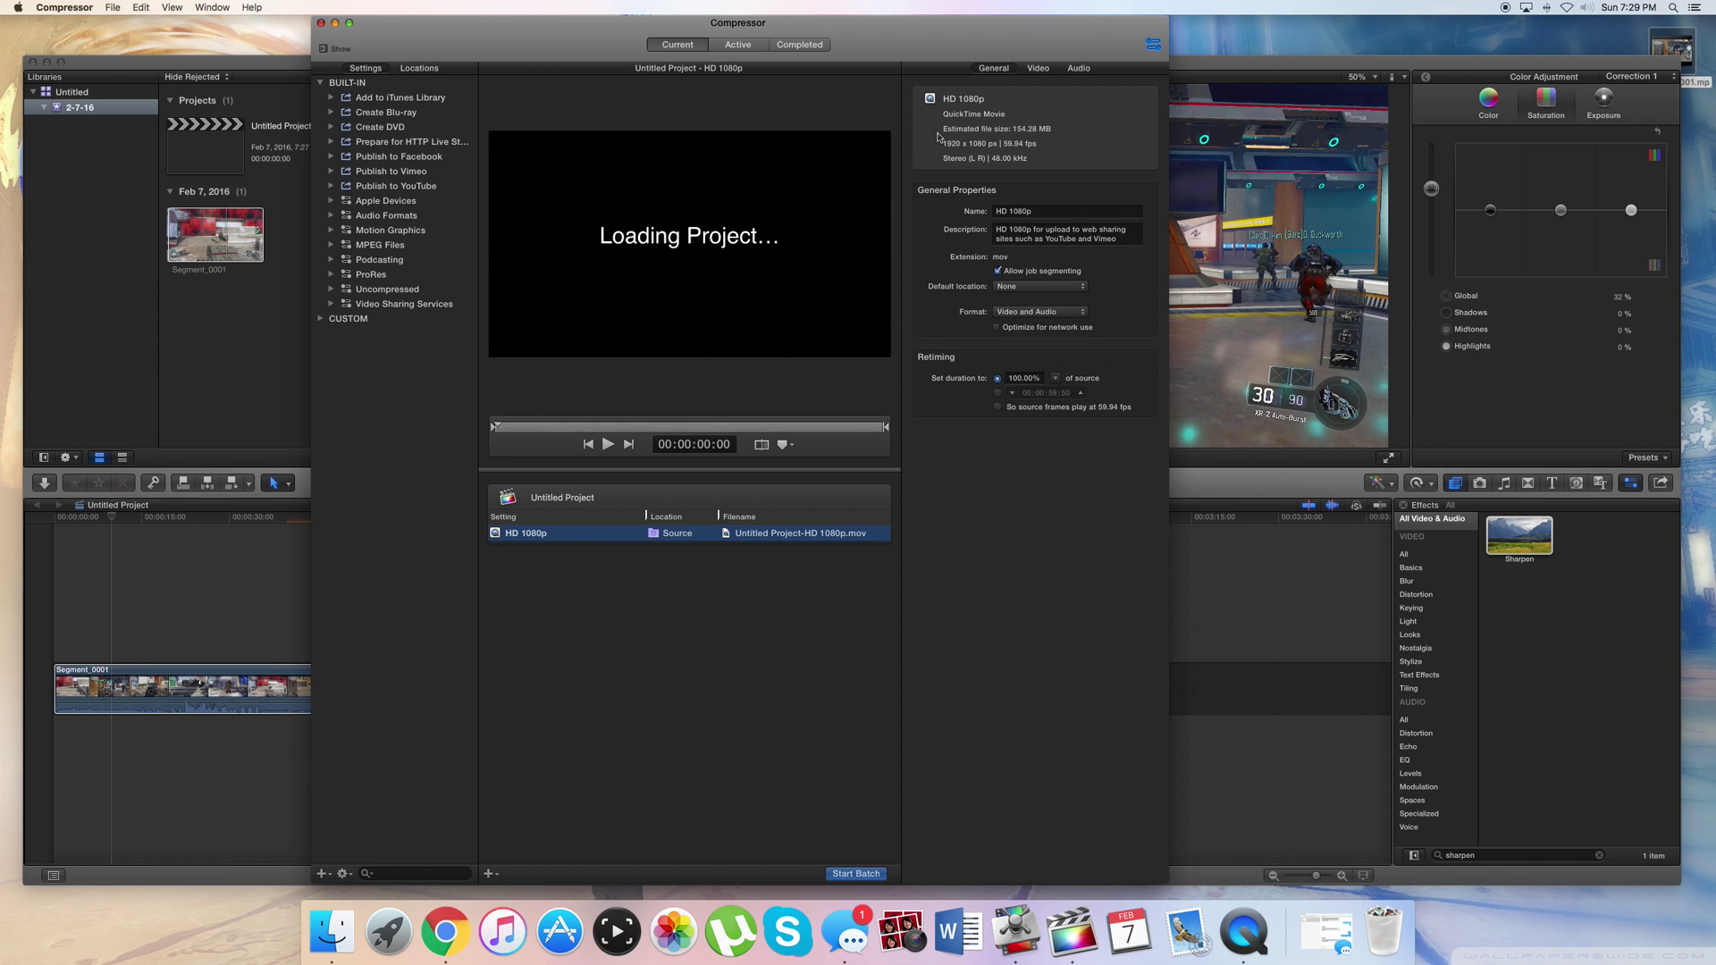
click(1039, 67)
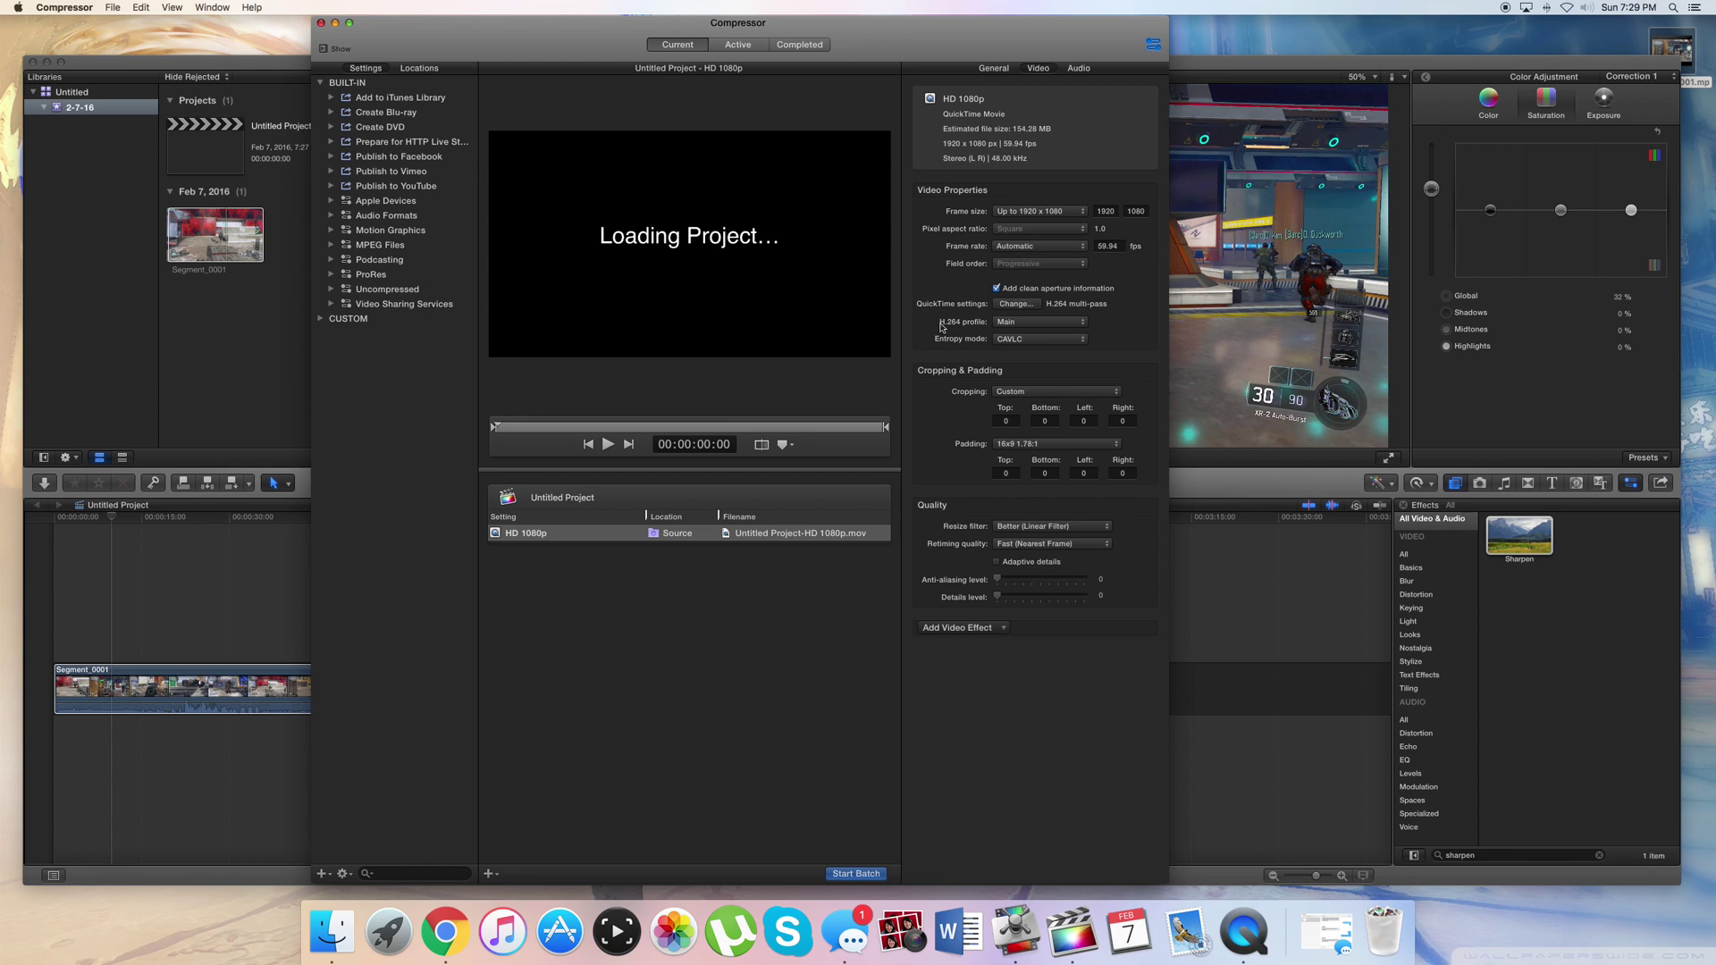
- Set the H.264 profile to High and choose Faster encode (Single-pass)
click(1033, 324)
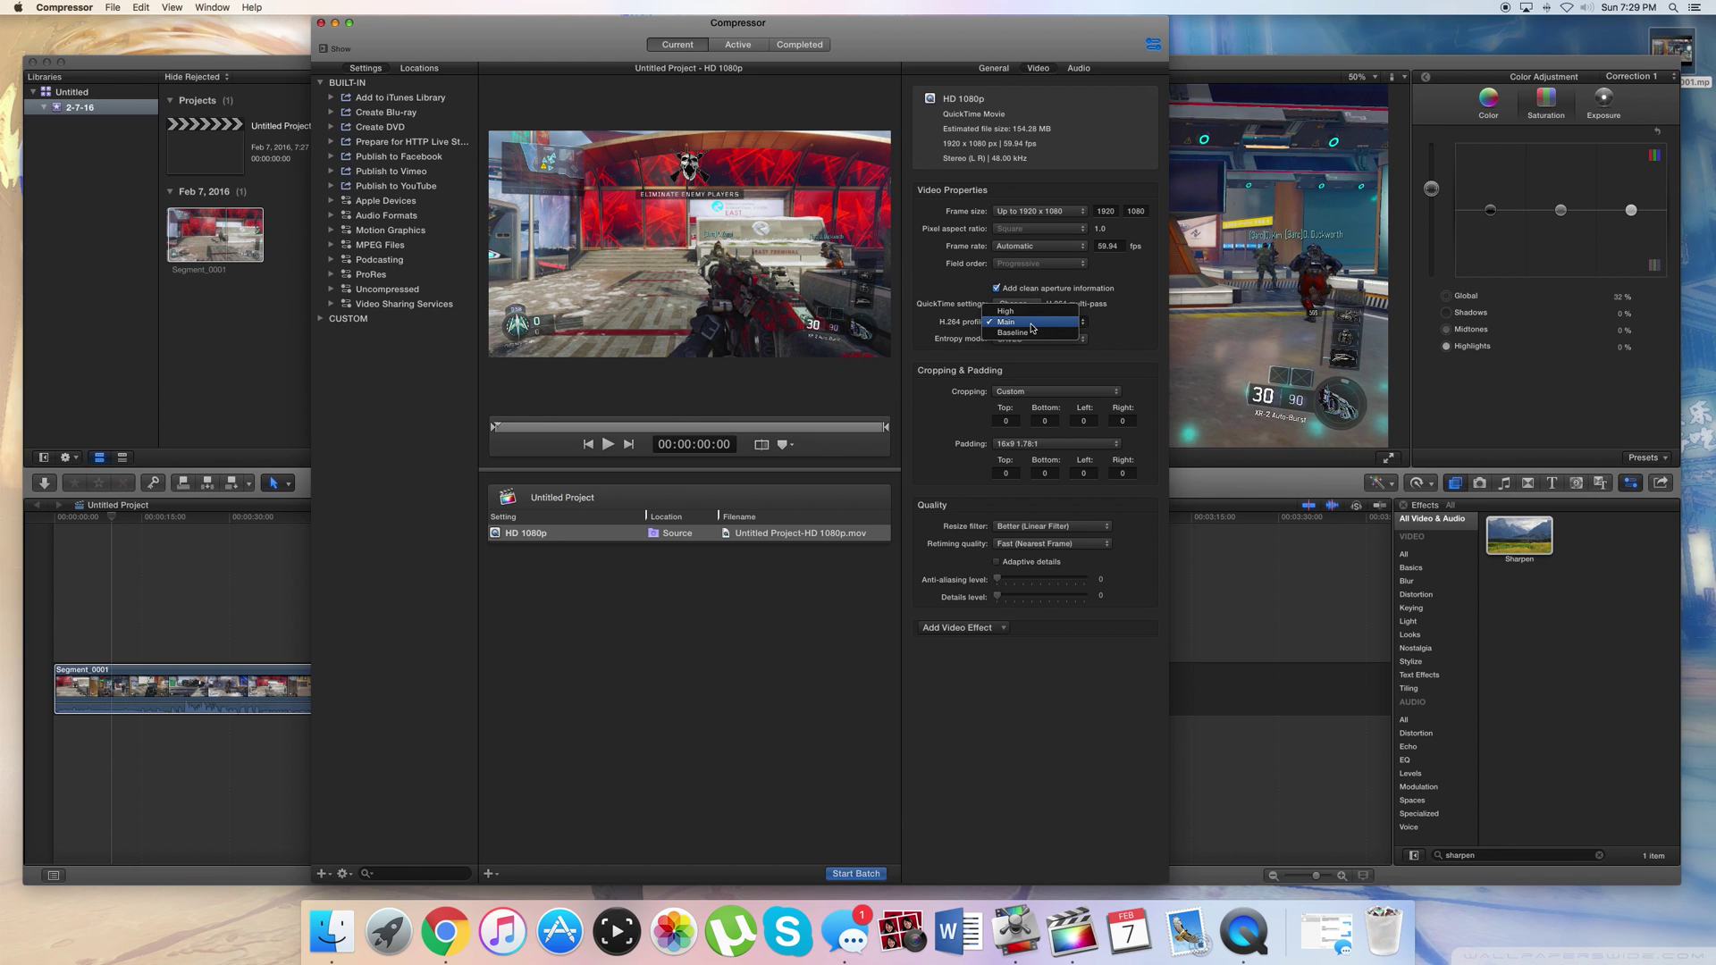
click(1031, 317)
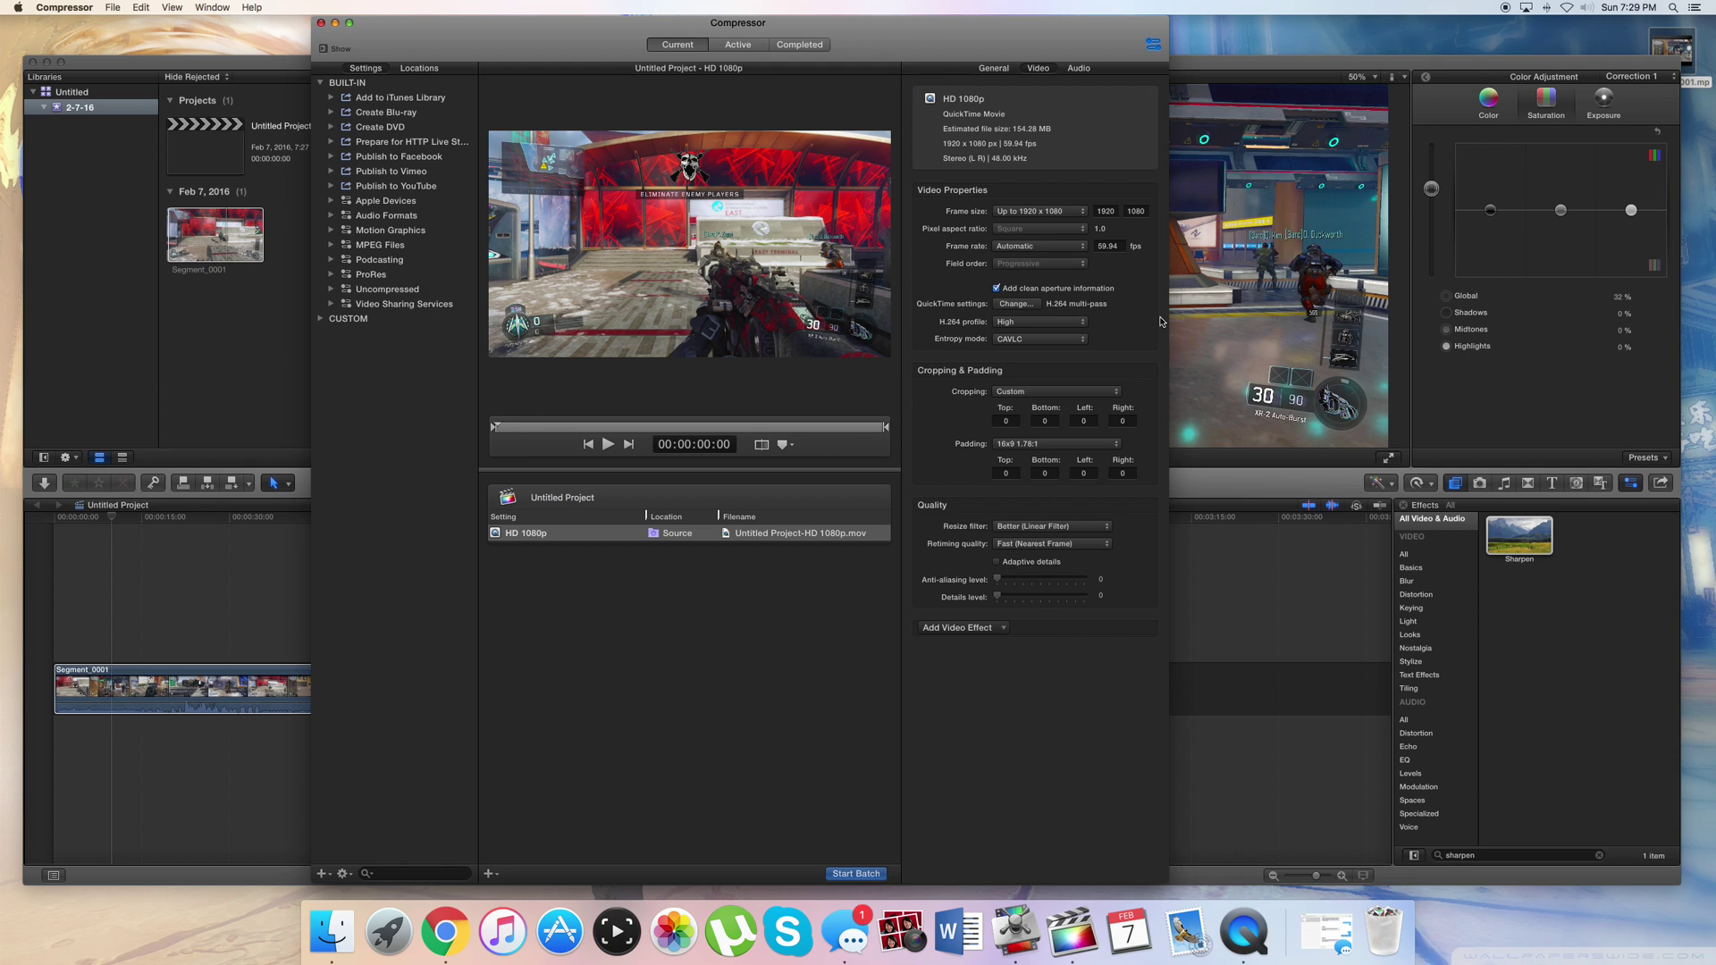
click(1018, 304)
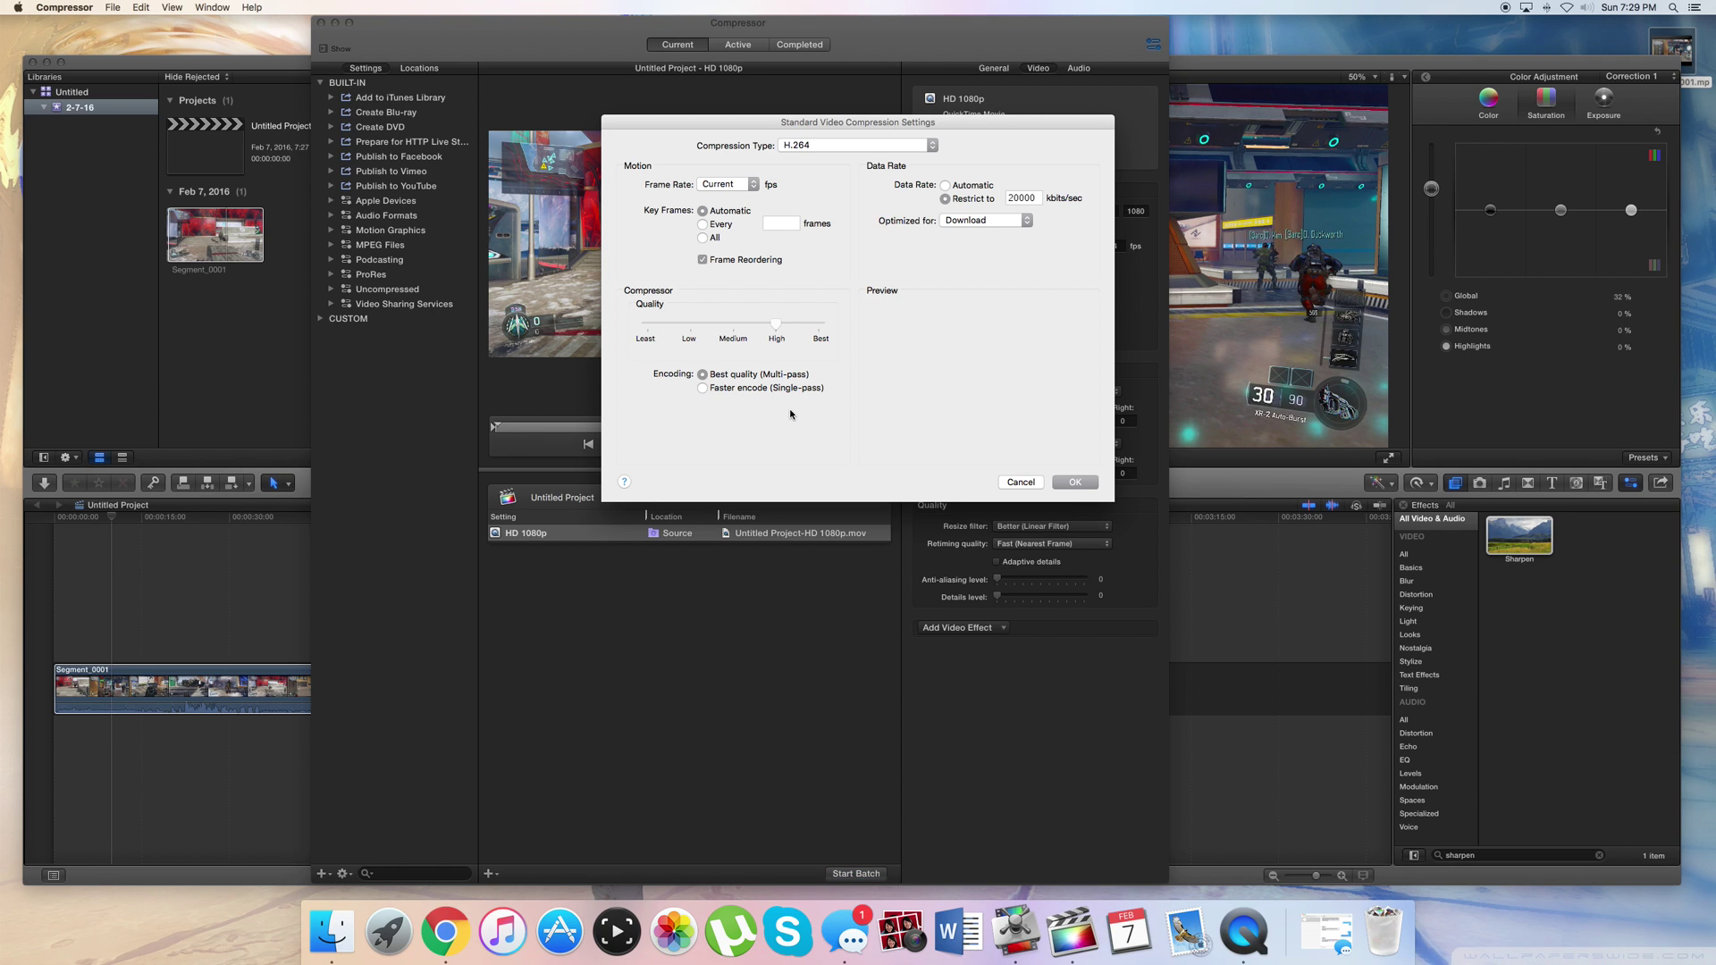
click(775, 390)
- Confirm the compression settings, start the batch, and expand the processing job under Active
click(1075, 482)
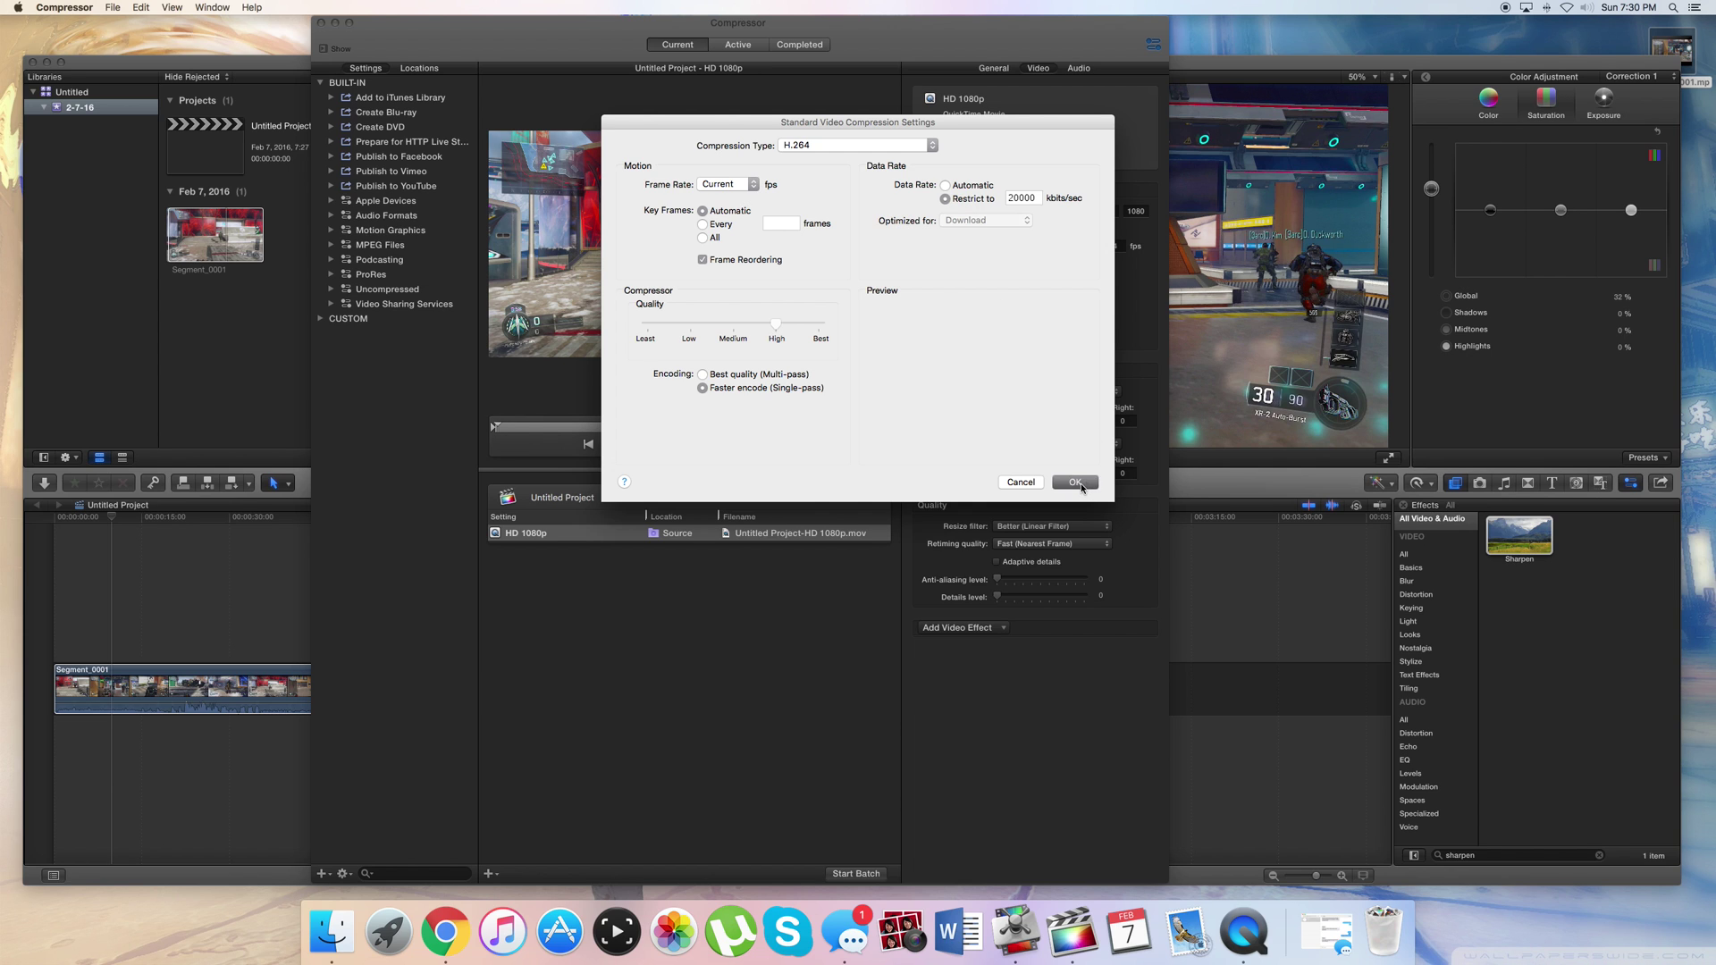
click(861, 878)
click(736, 46)
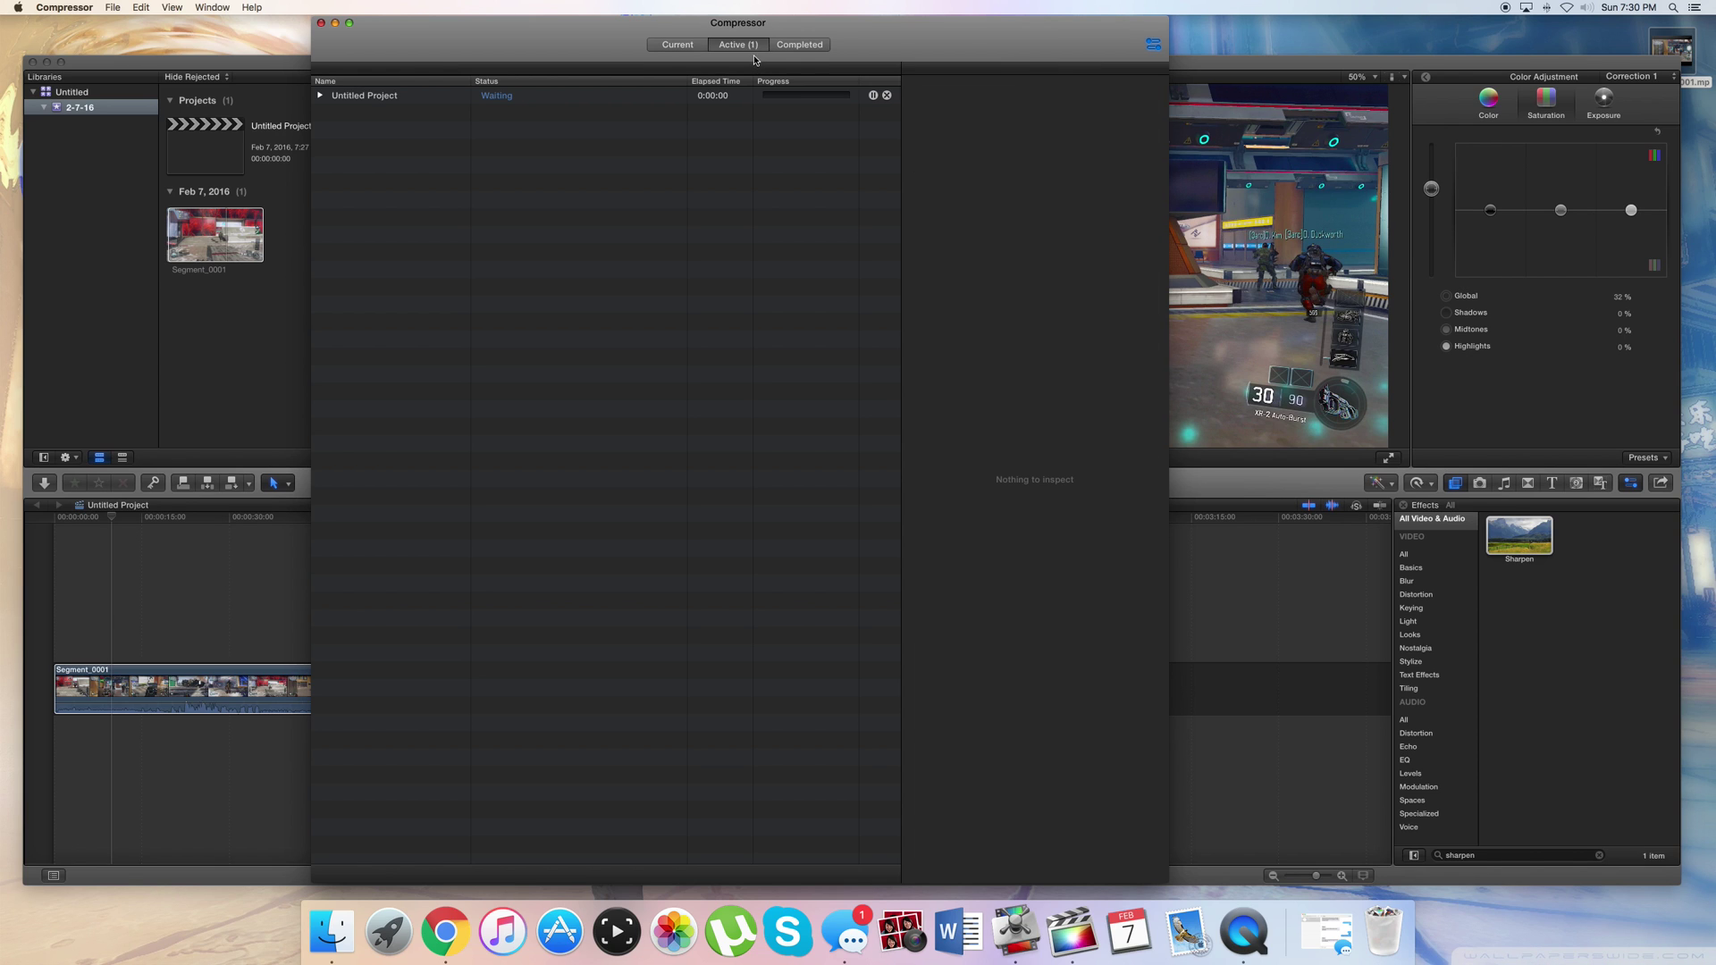
click(320, 94)
click(330, 113)
click(341, 131)
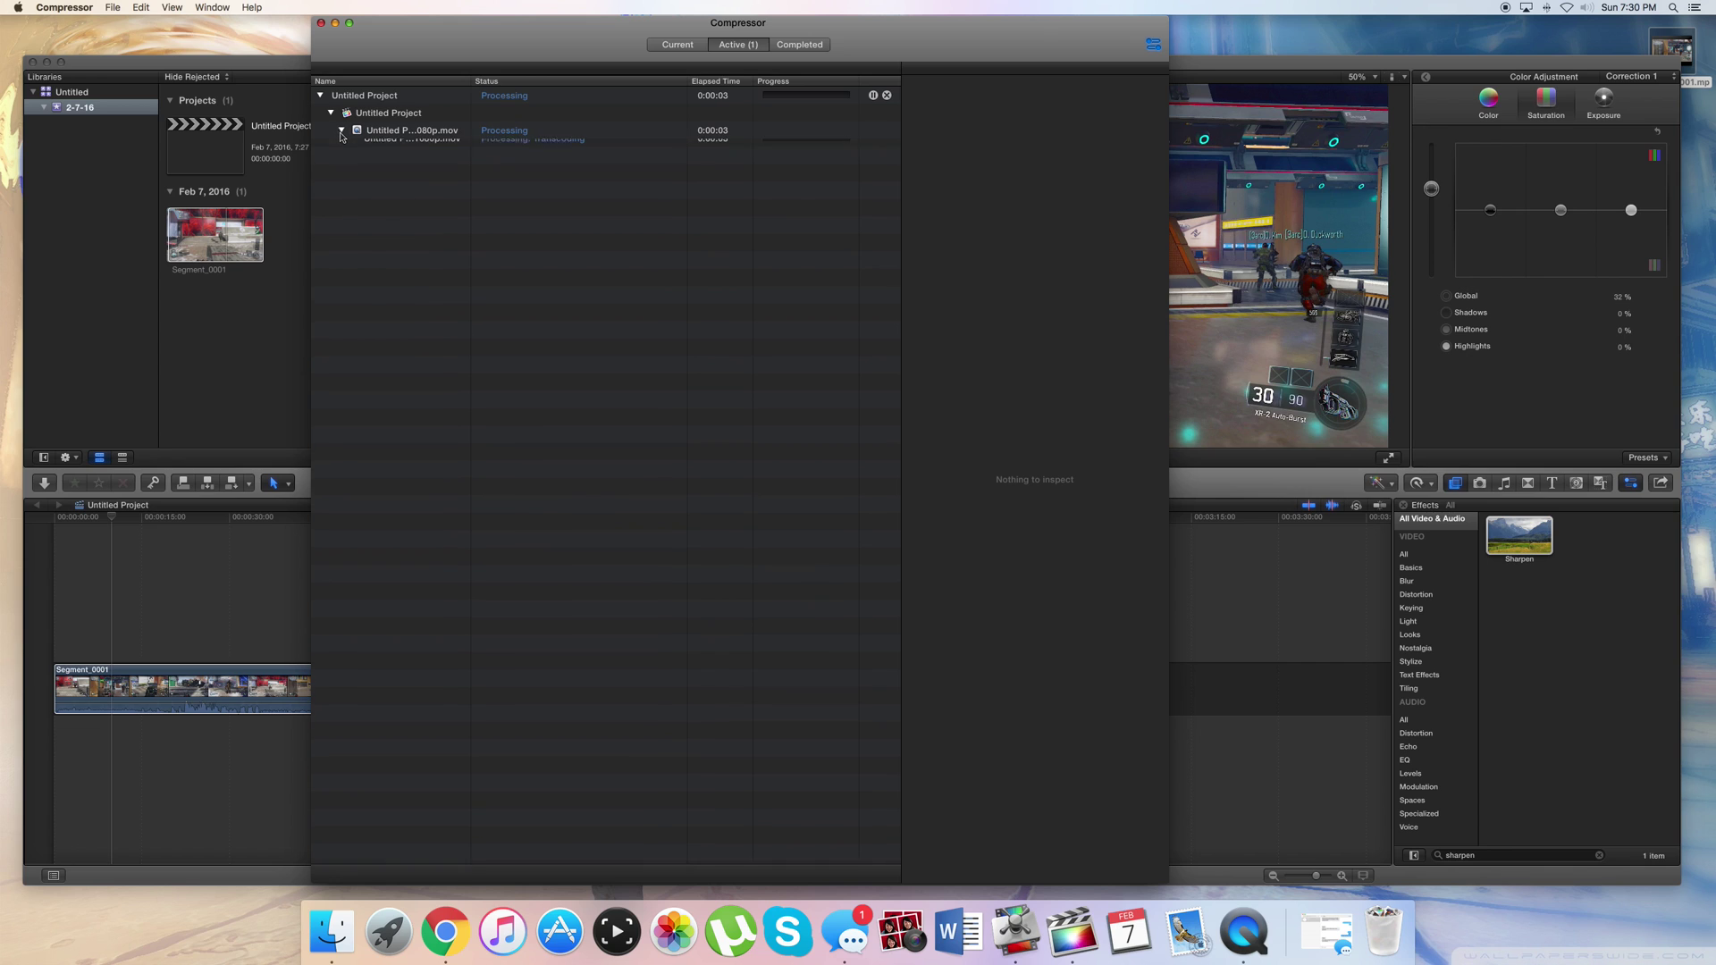